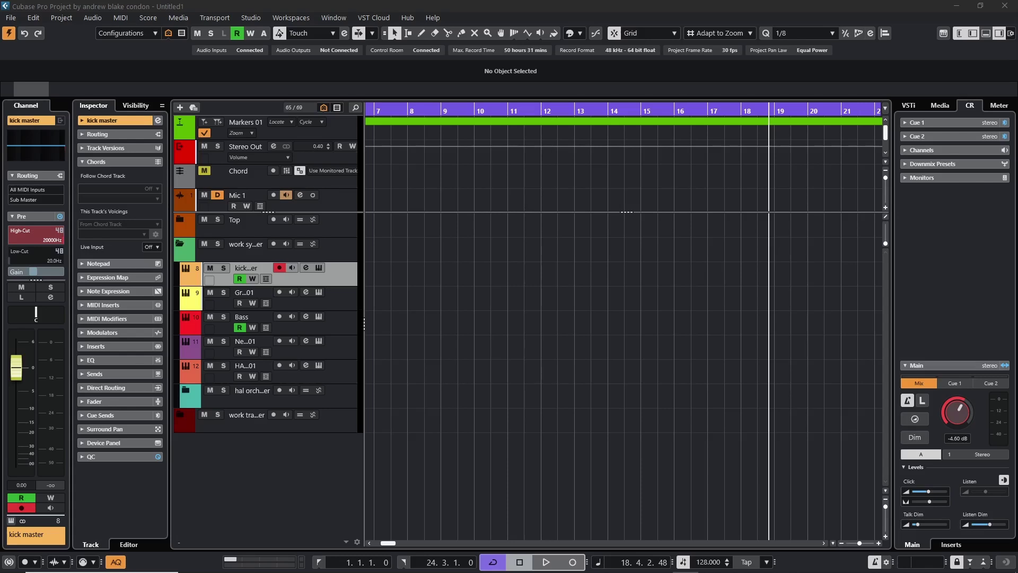
Open the Hub and look through the Production, Mastering and More project categories to find the main template.
{"action": "left_click", "coordinate": [940, 285]}
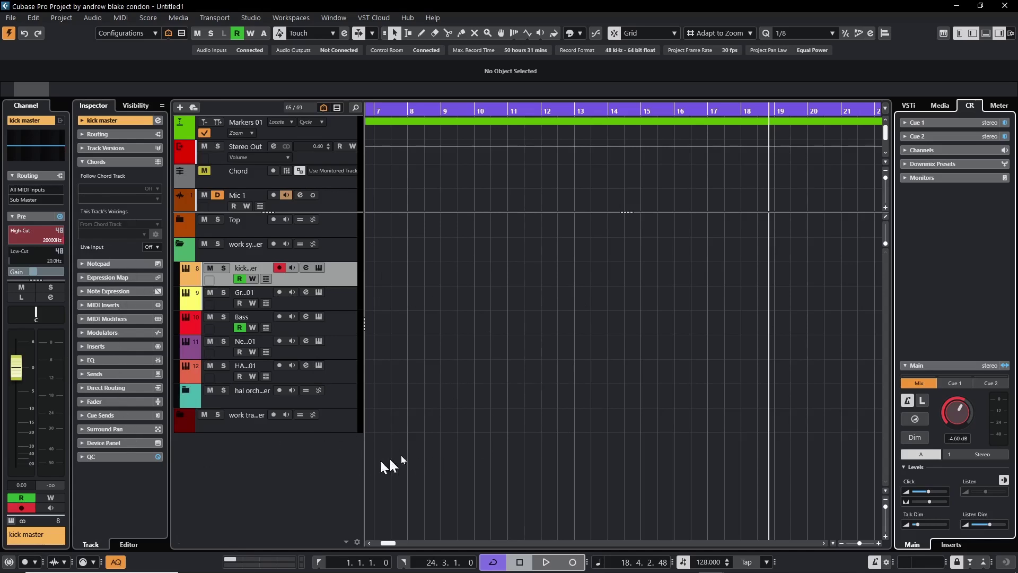
{"action": "key", "text": "ctrl+n"}
{"action": "left_click", "coordinate": [406, 19]}
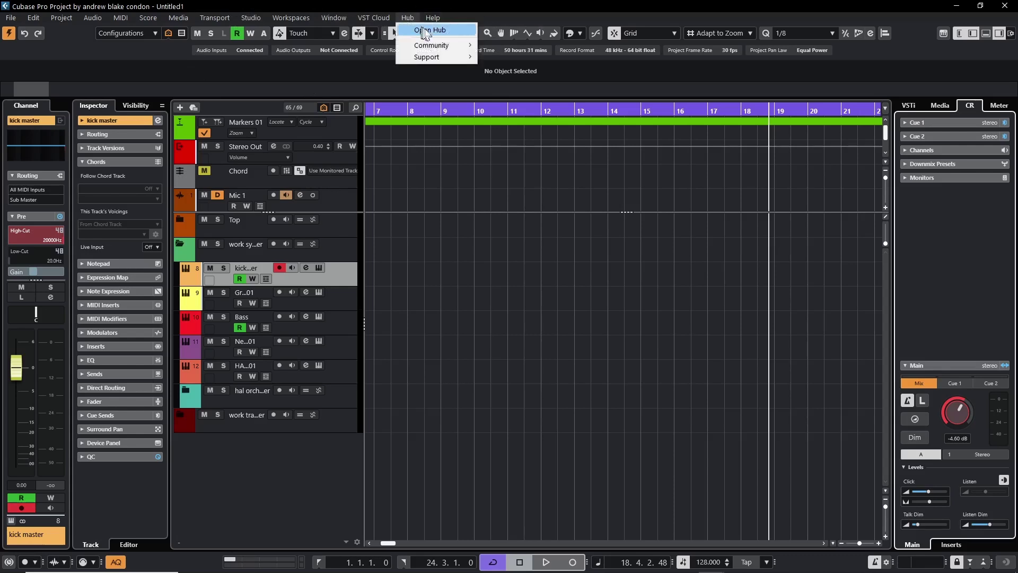
{"action": "left_click", "coordinate": [430, 32]}
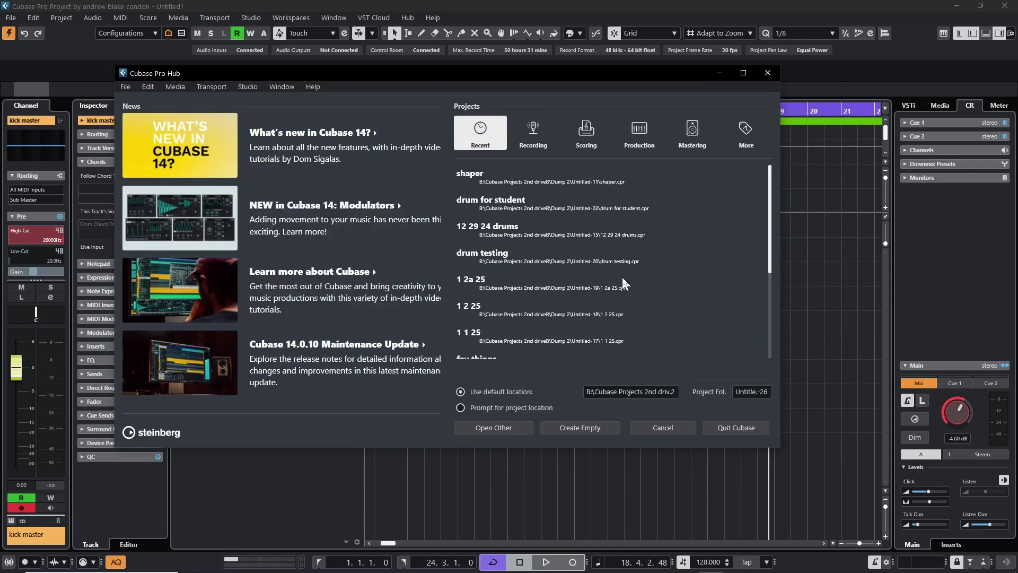
{"action": "left_click", "coordinate": [639, 131]}
{"action": "left_click", "coordinate": [692, 130]}
{"action": "left_click", "coordinate": [631, 131]}
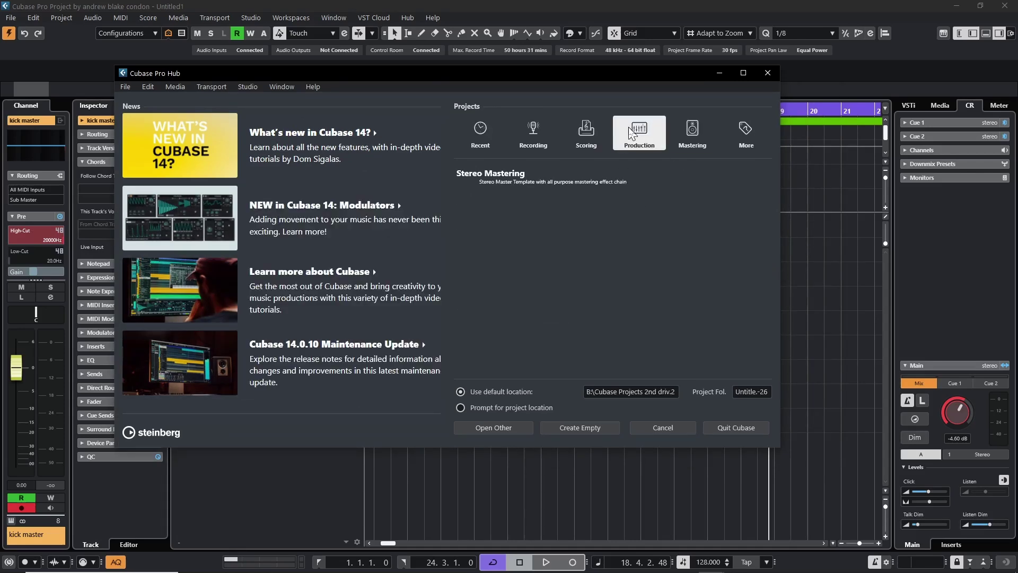
{"action": "left_click", "coordinate": [745, 132]}
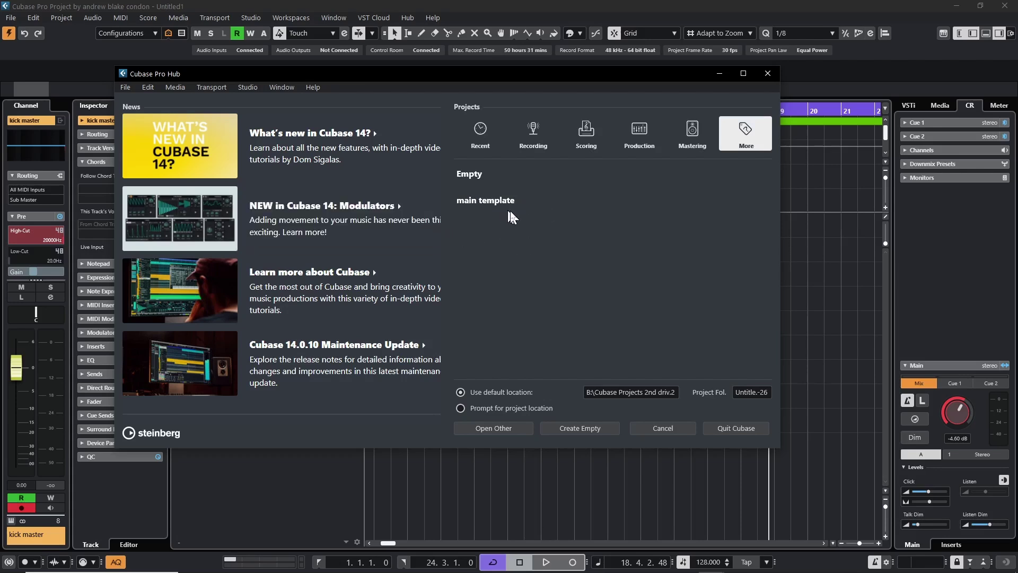
{"action": "double_click", "coordinate": [486, 204]}
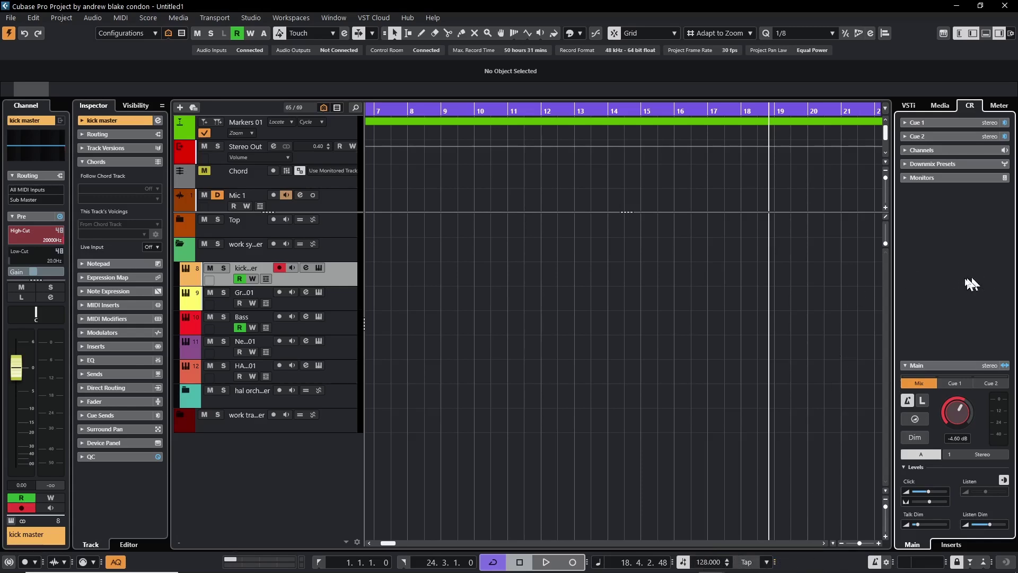
Show the chord pads below the arrangement and audition the F♯min, G♯min, A and B pads.
{"action": "left_click", "coordinate": [986, 34]}
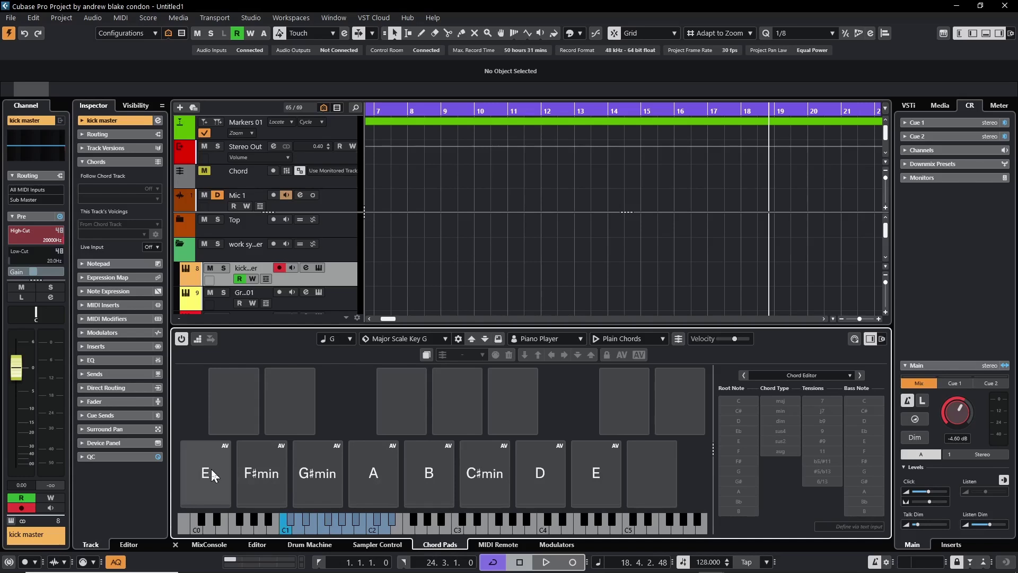
{"action": "left_click", "coordinate": [267, 475]}
{"action": "left_click", "coordinate": [317, 474]}
{"action": "left_click", "coordinate": [371, 474]}
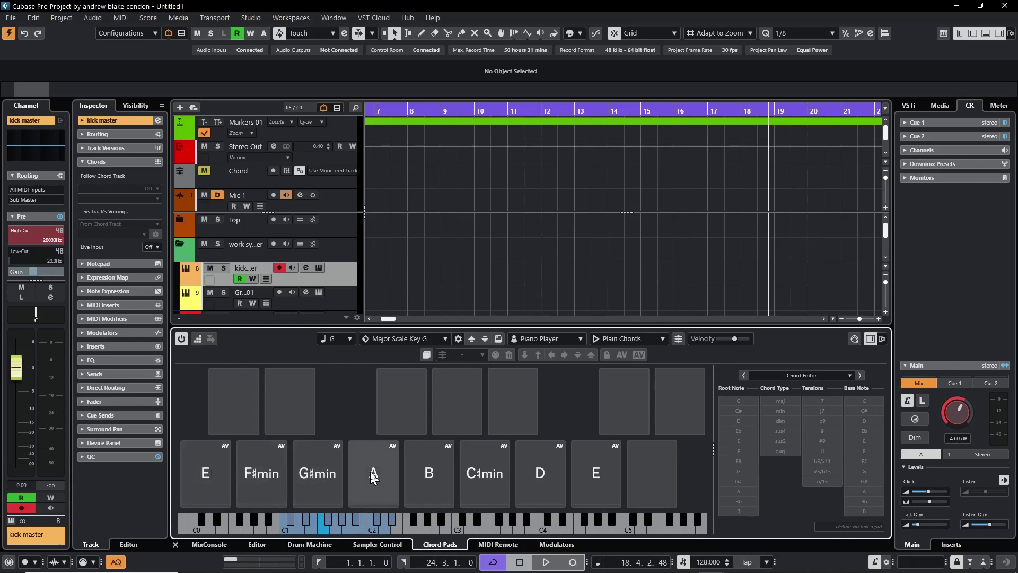
{"action": "left_click", "coordinate": [409, 469]}
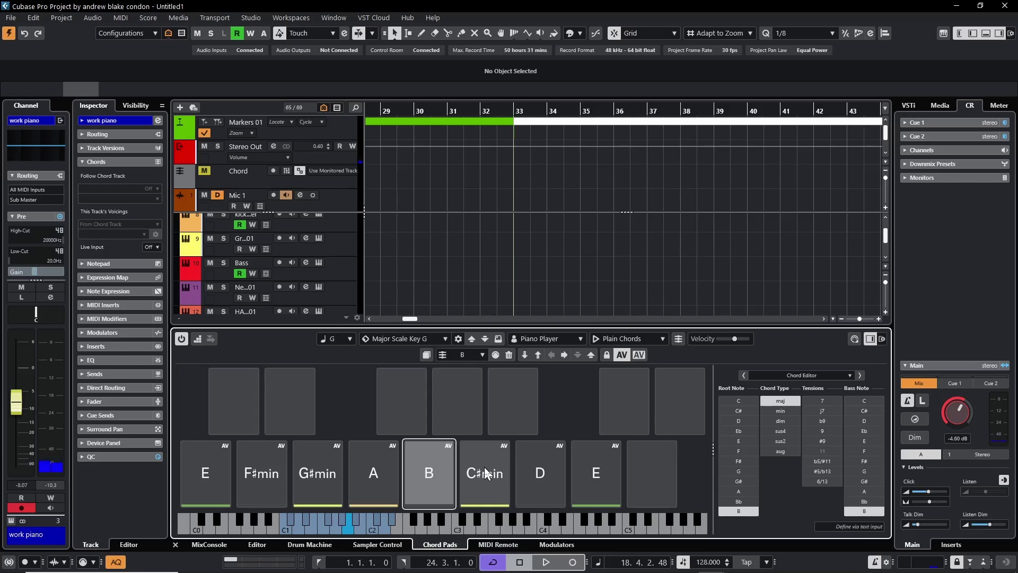
Place the C♯min, A, F♯min and B pads on the chord track at bars 33, 34, 35 and 36.
{"action": "left_click", "coordinate": [485, 469]}
{"action": "left_click_drag", "start_coordinate": [376, 475], "coordinate": [537, 159]}
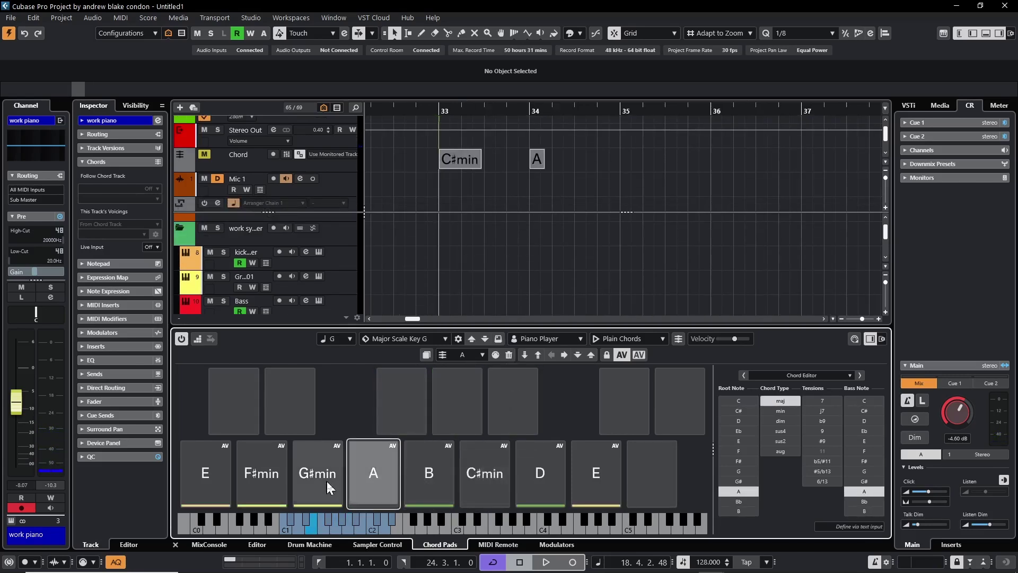
{"action": "left_click_drag", "start_coordinate": [265, 482], "coordinate": [640, 152]}
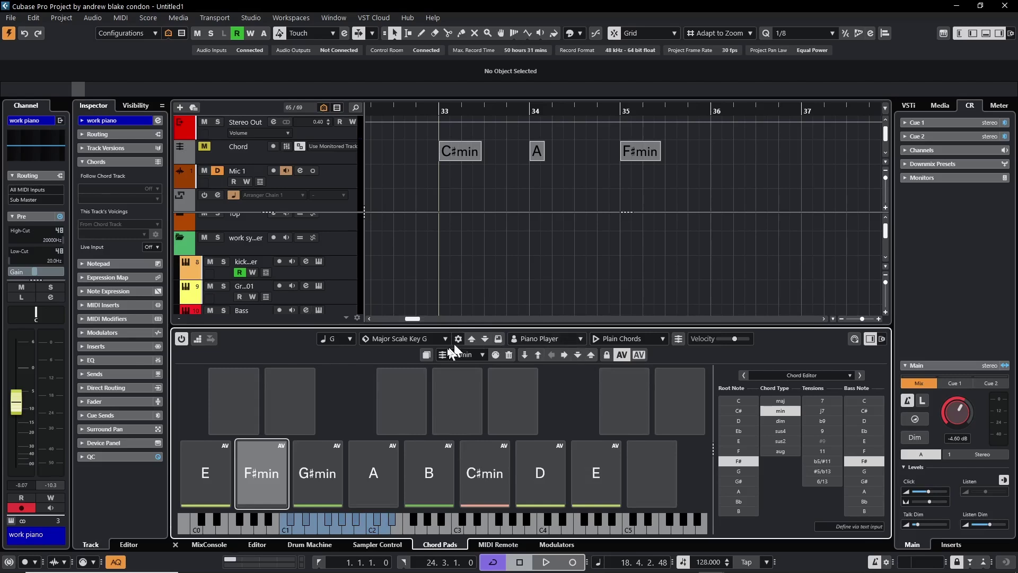
{"action": "left_click_drag", "start_coordinate": [430, 475], "coordinate": [714, 148]}
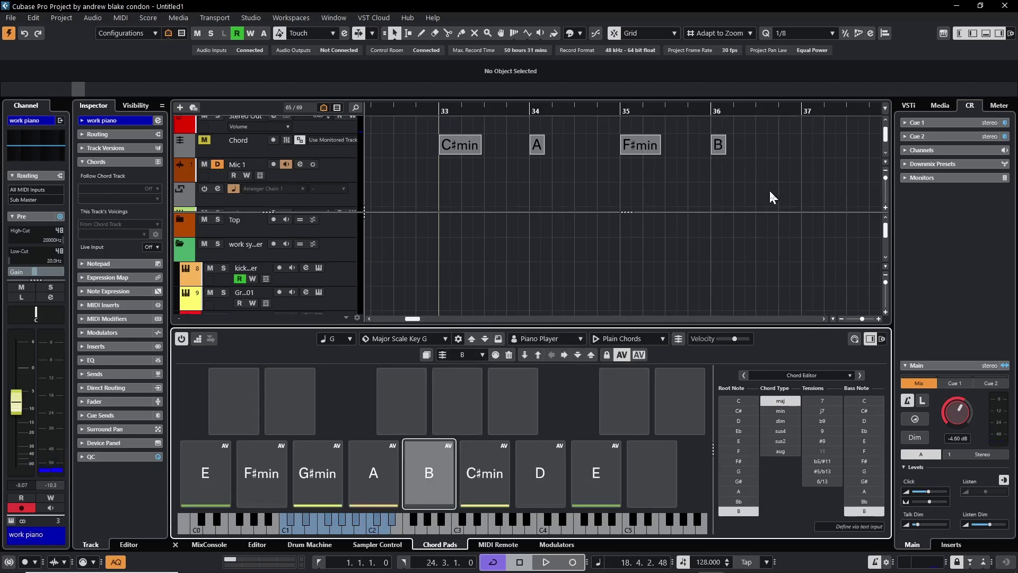
Save the project as 1 4 25 in the current project folder.
{"action": "left_click", "coordinate": [942, 261]}
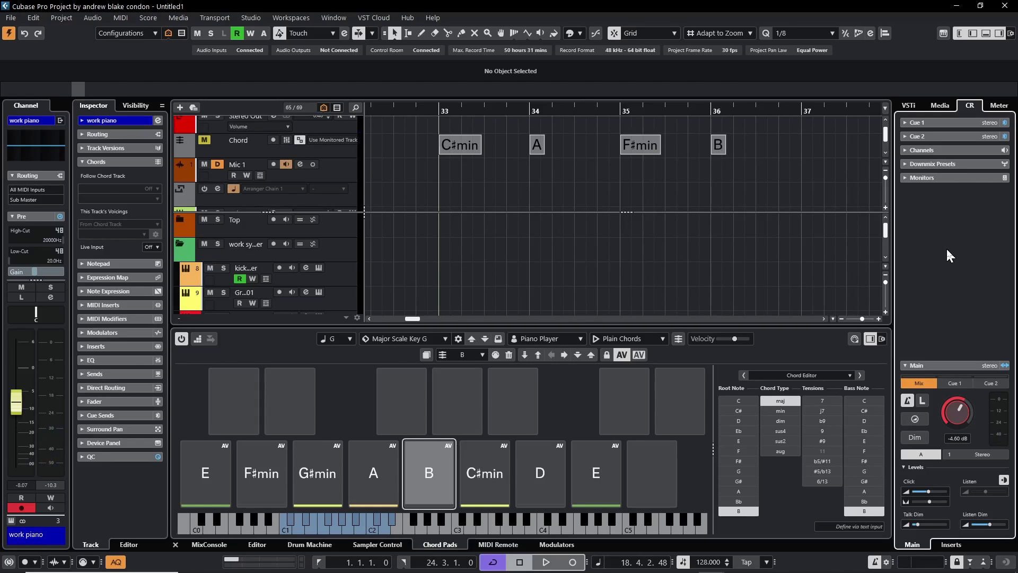
{"action": "key", "text": "ctrl+s"}
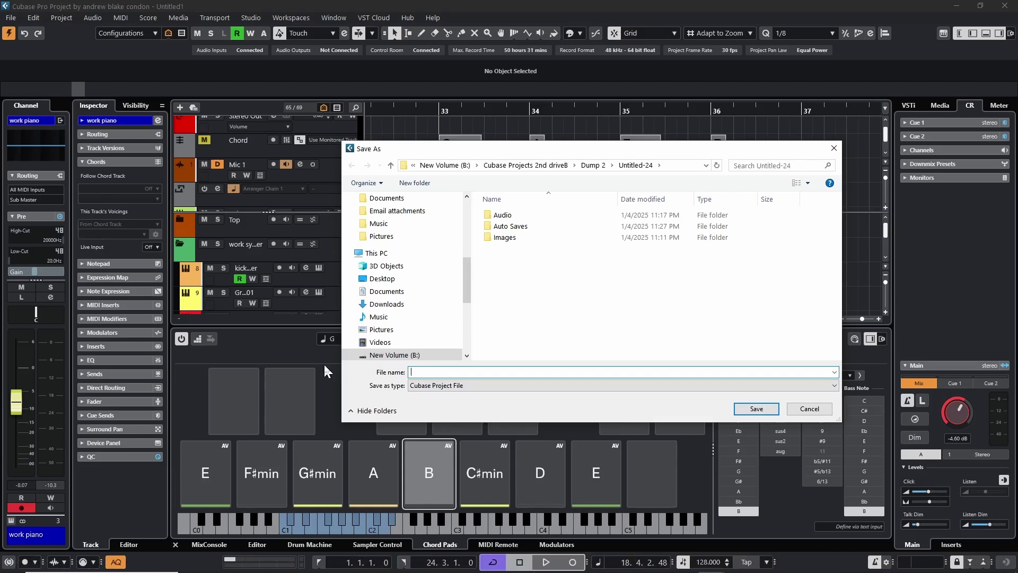
{"action": "type", "text": "1 4 25"}
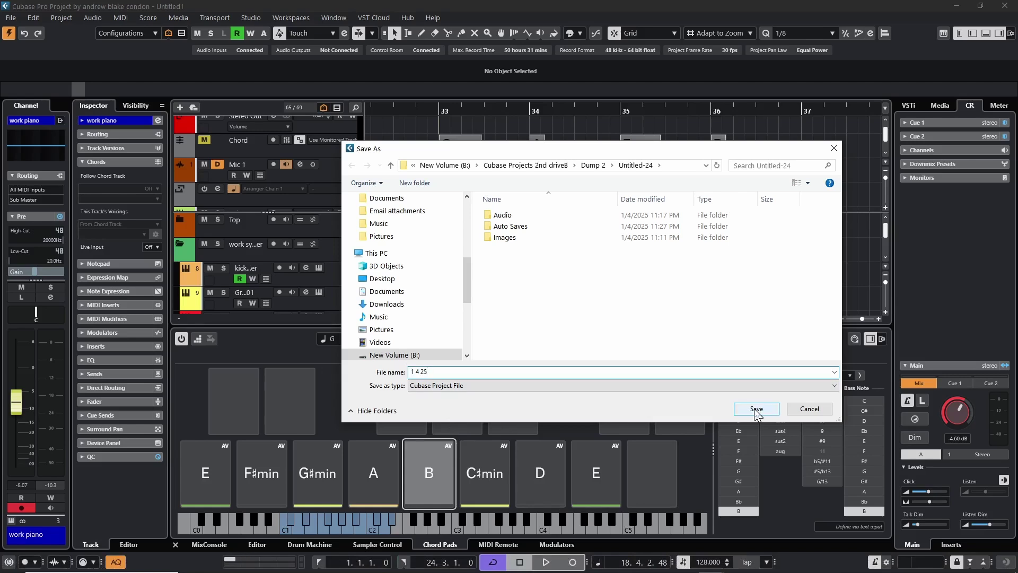
{"action": "left_click", "coordinate": [757, 409]}
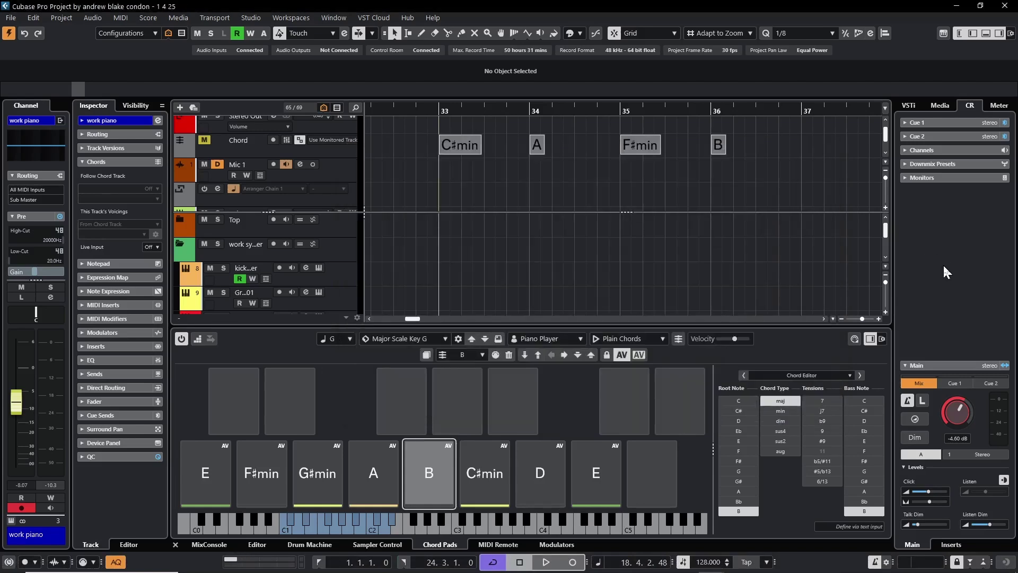
Hide the chord pads and select the kick master, Bass and Nexus 01 tracks in turn.
{"action": "key", "text": "ctrl+alt+e"}
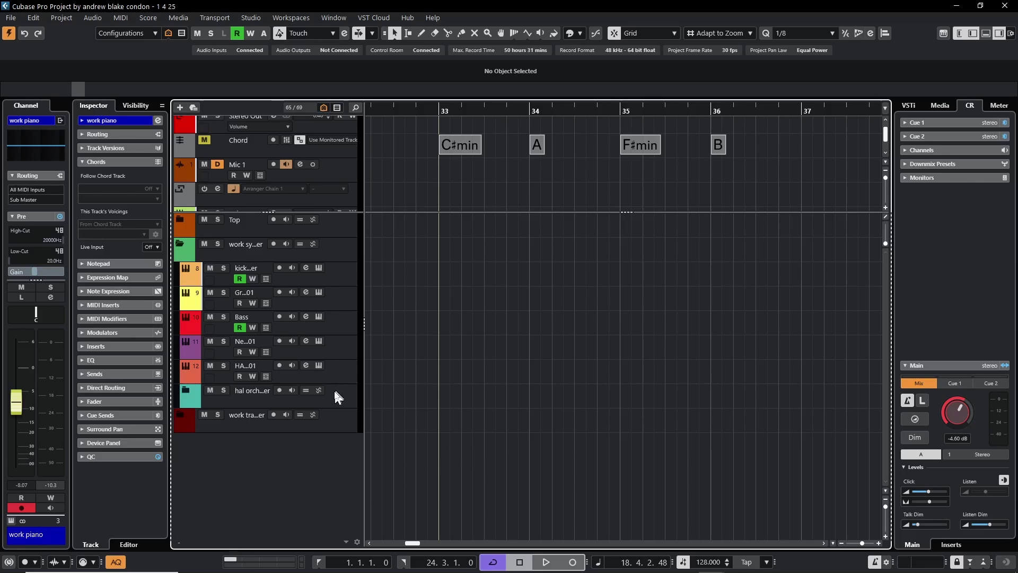
{"action": "left_click", "coordinate": [340, 275]}
{"action": "left_click", "coordinate": [342, 320]}
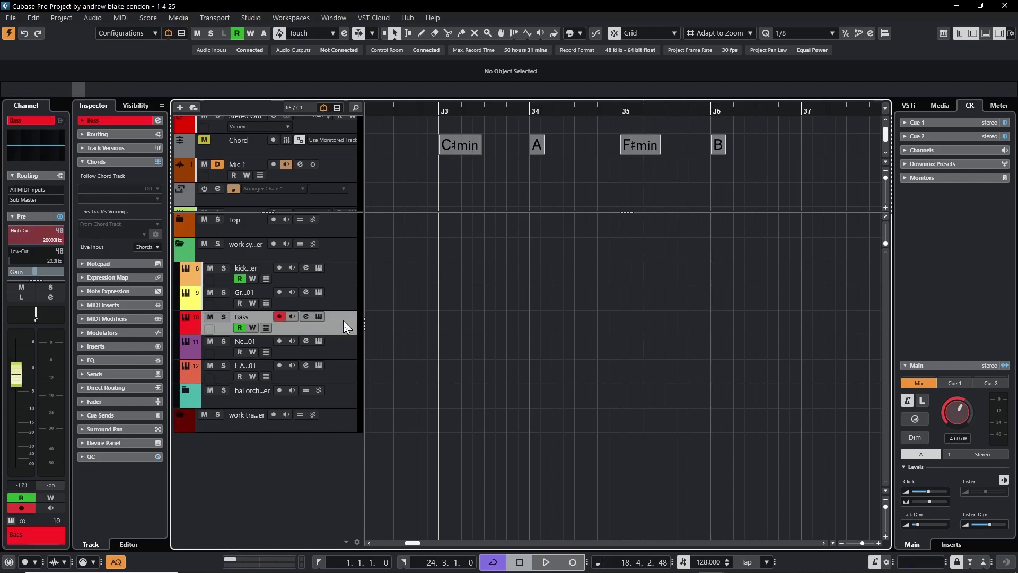
{"action": "left_click", "coordinate": [347, 351]}
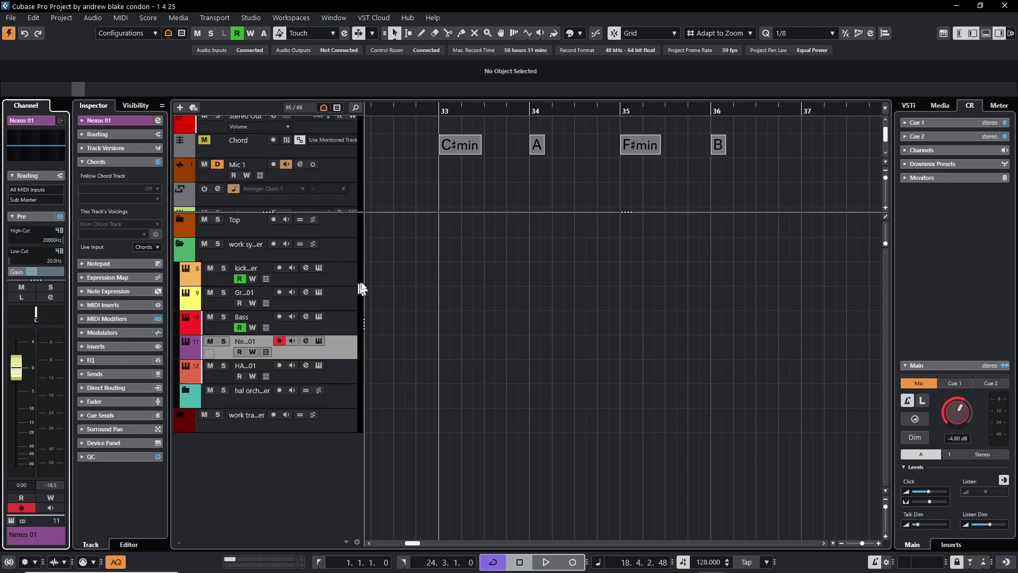
{"action": "right_click", "coordinate": [207, 476]}
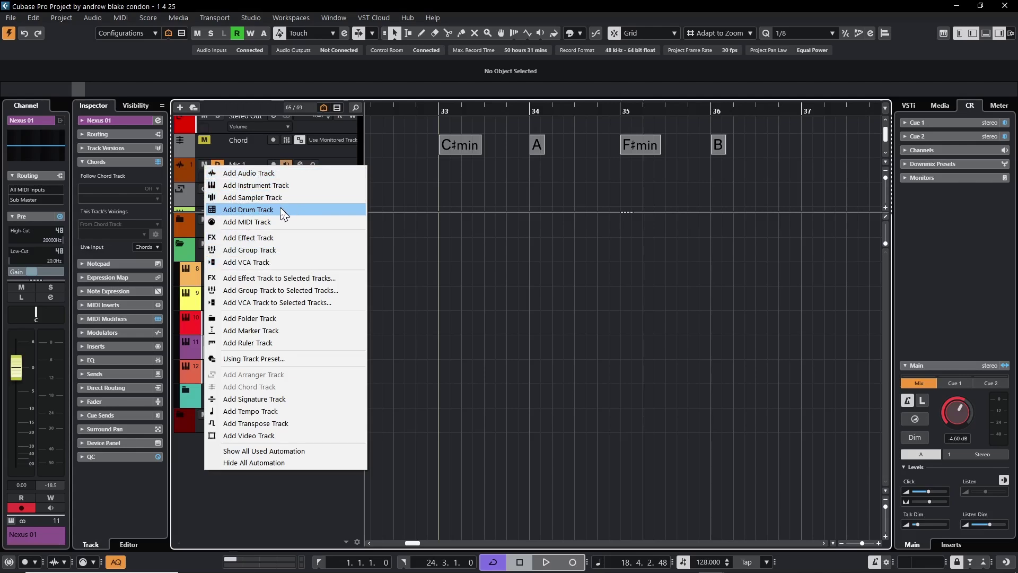
{"action": "right_click", "coordinate": [258, 176]}
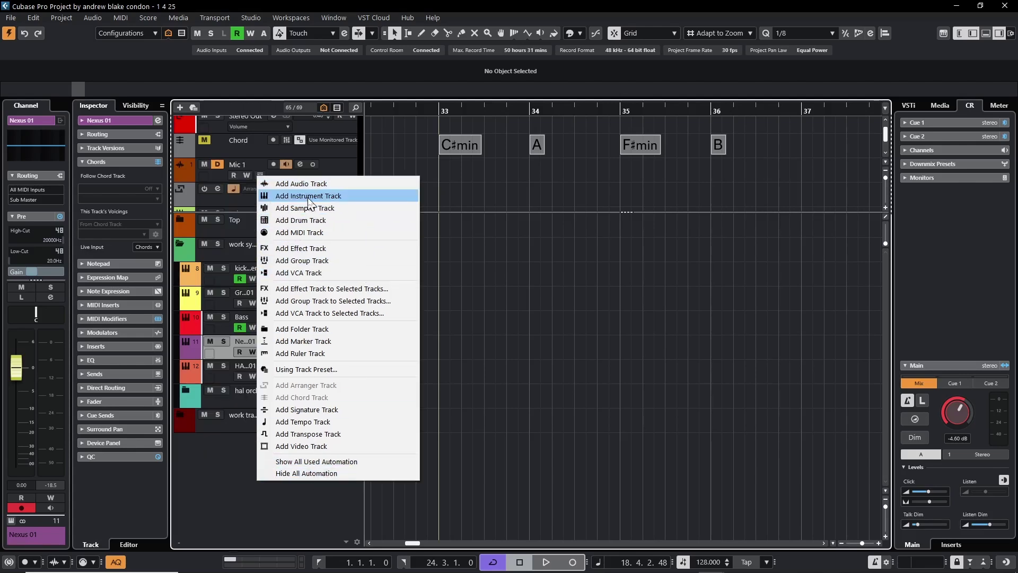
{"action": "left_click", "coordinate": [317, 197]}
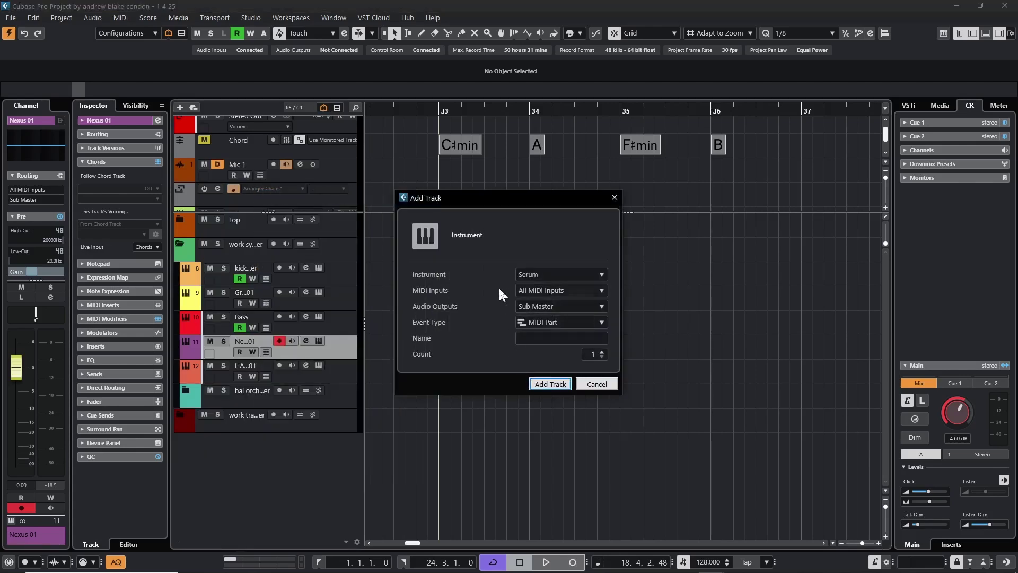
{"action": "left_click", "coordinate": [559, 278]}
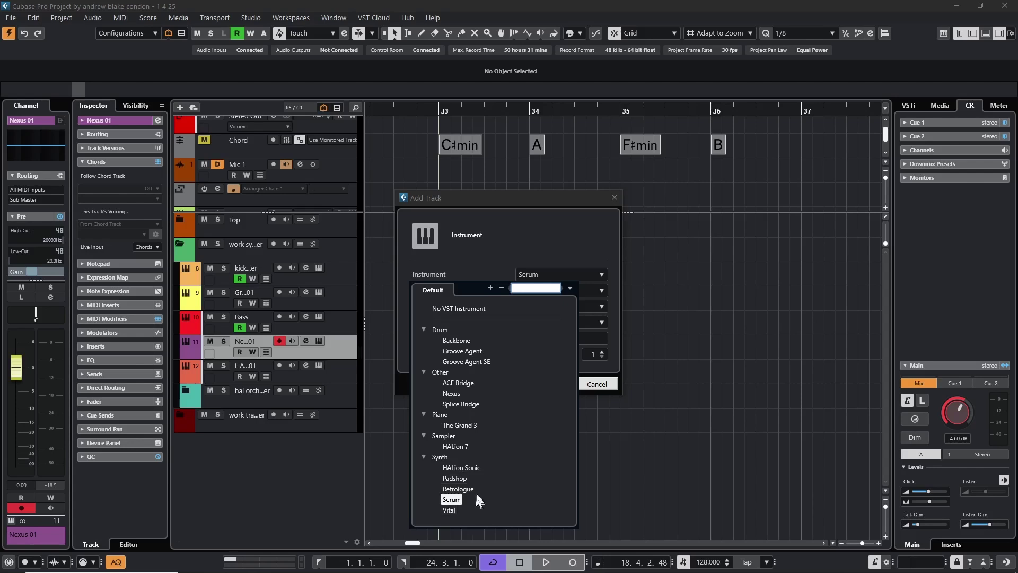
{"action": "left_click", "coordinate": [475, 489]}
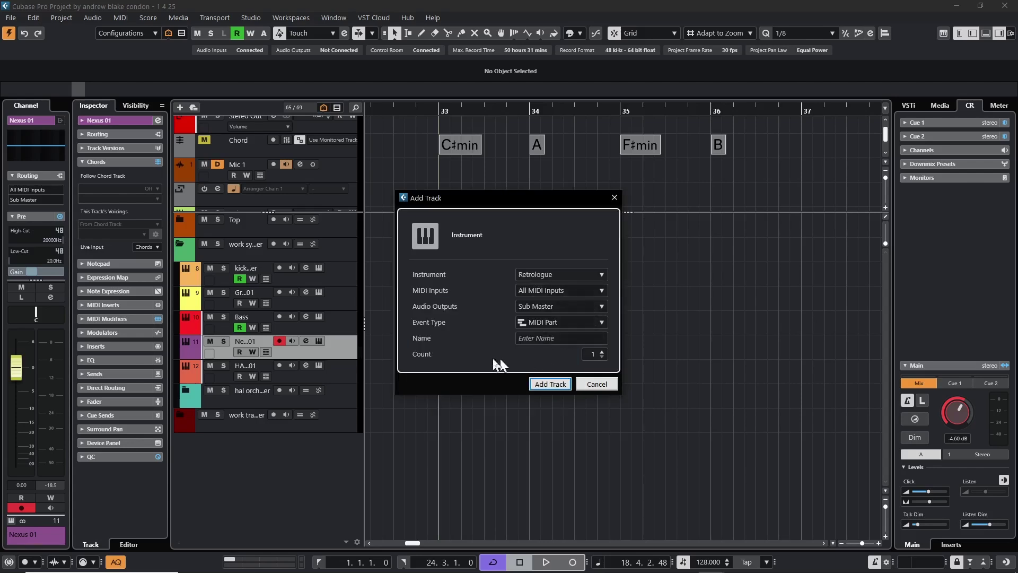
{"action": "key", "text": "Escape"}
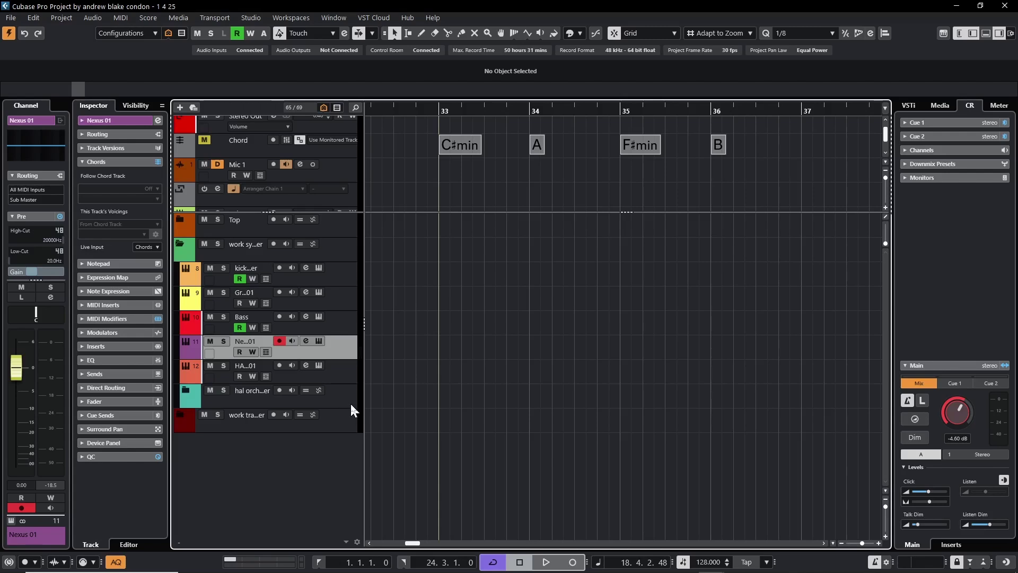
Step through the kick master, Groove Agent SE 01, Bass, Nexus 01 and HALion Sonic 01 tracks to review the instruments.
{"action": "left_click", "coordinate": [340, 275]}
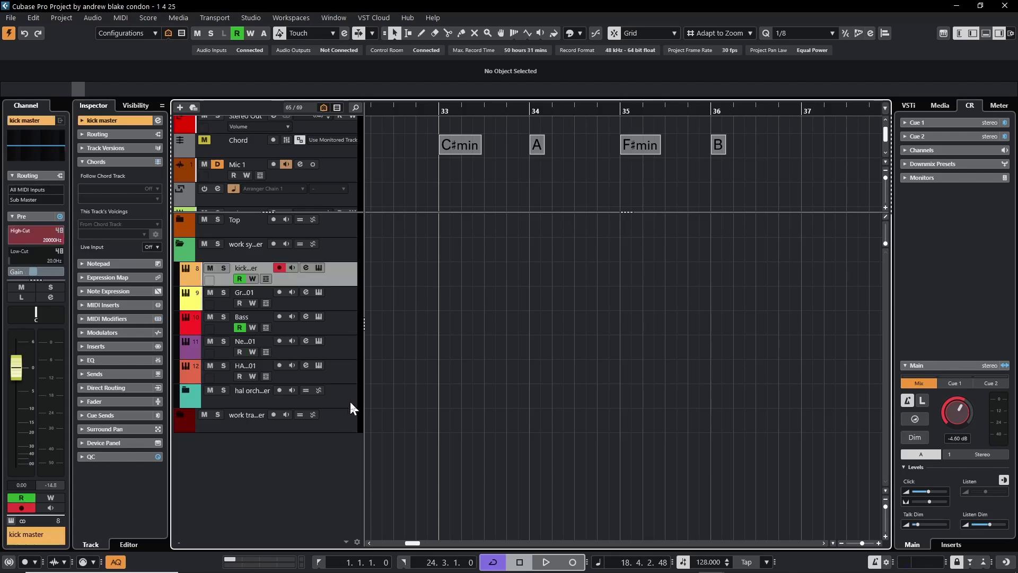
{"action": "left_click", "coordinate": [339, 298]}
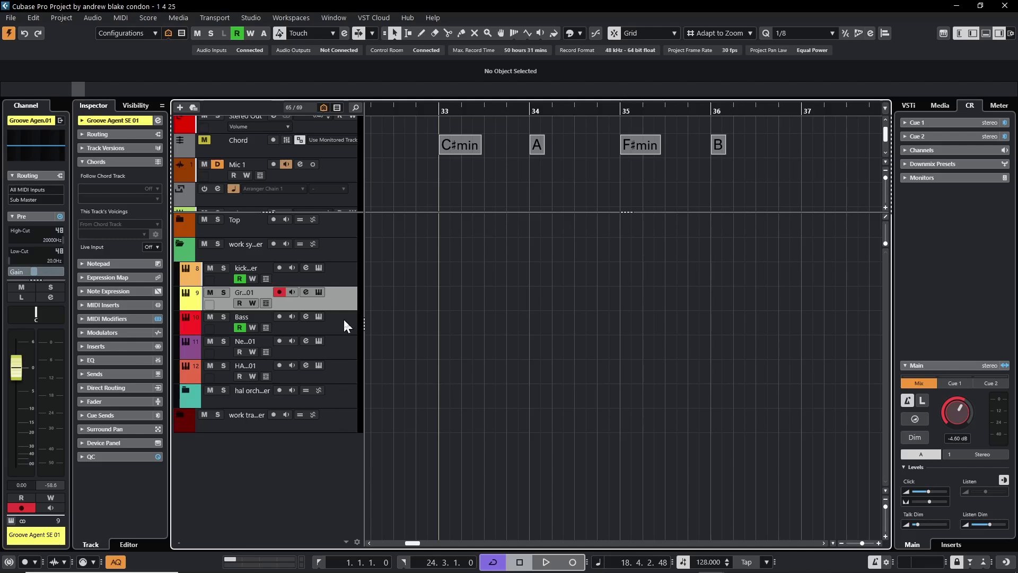
{"action": "left_click", "coordinate": [318, 346]}
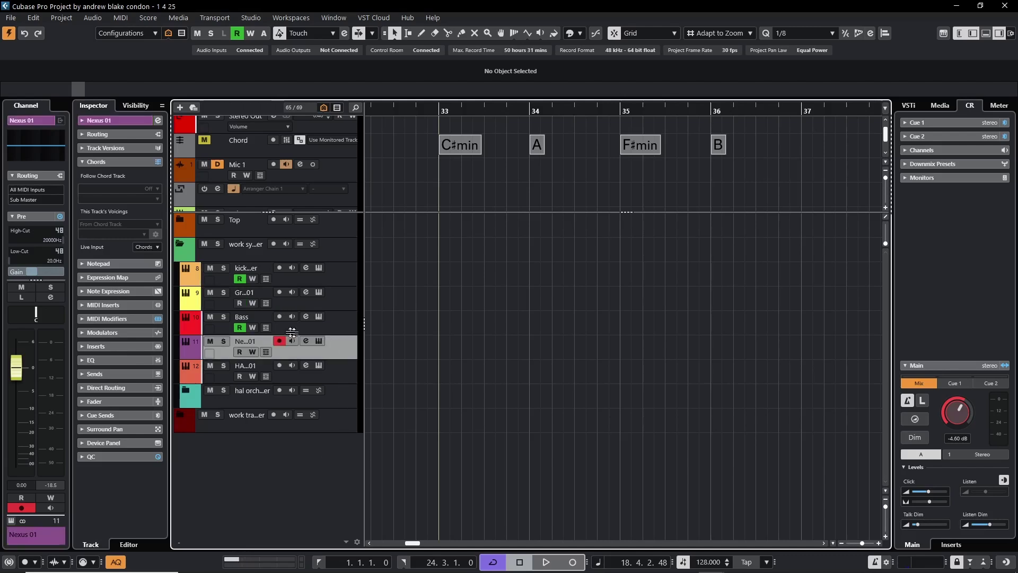
{"action": "left_click", "coordinate": [349, 328]}
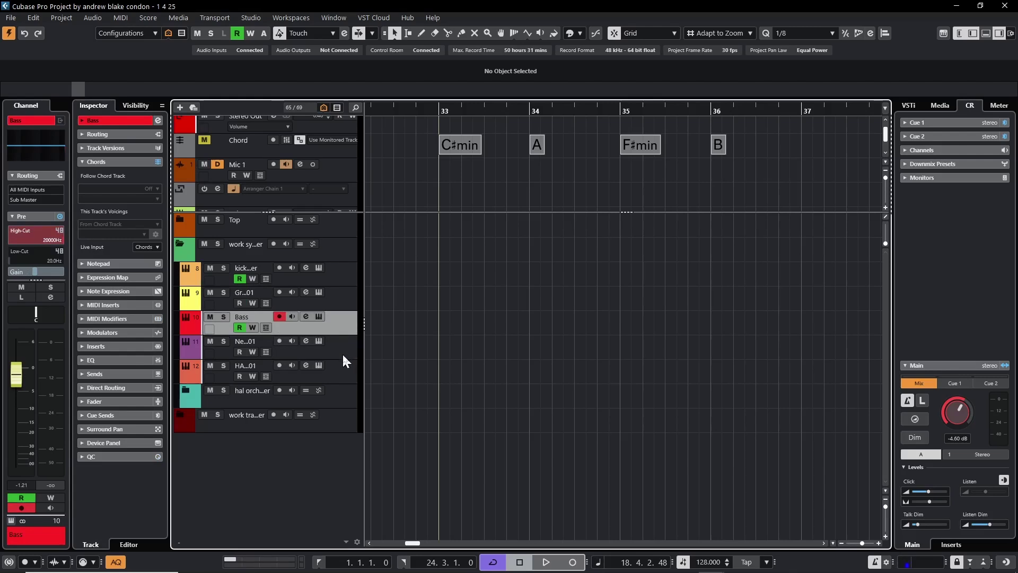
{"action": "left_click", "coordinate": [342, 350]}
{"action": "left_click", "coordinate": [342, 371]}
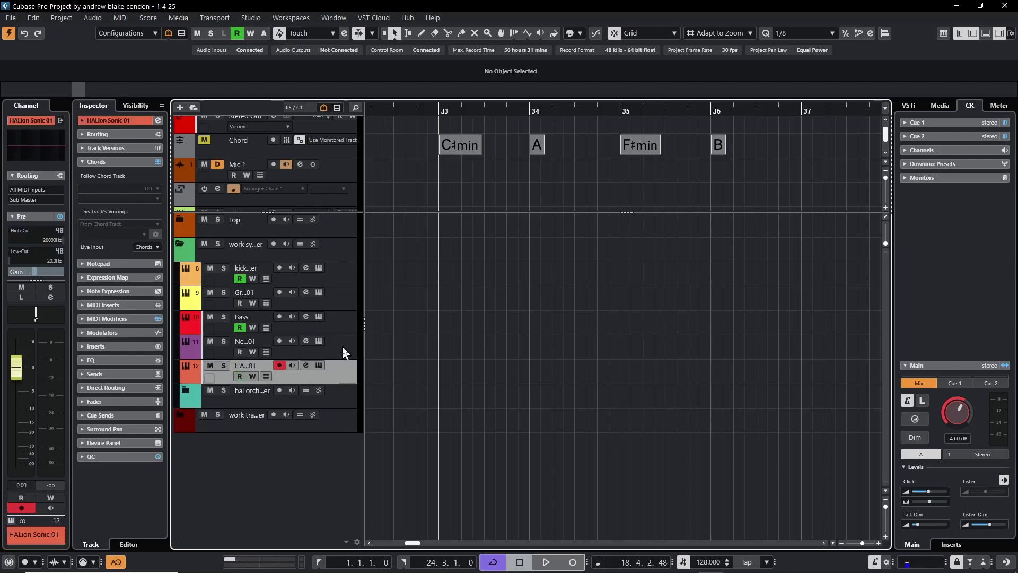
{"action": "left_click", "coordinate": [342, 346]}
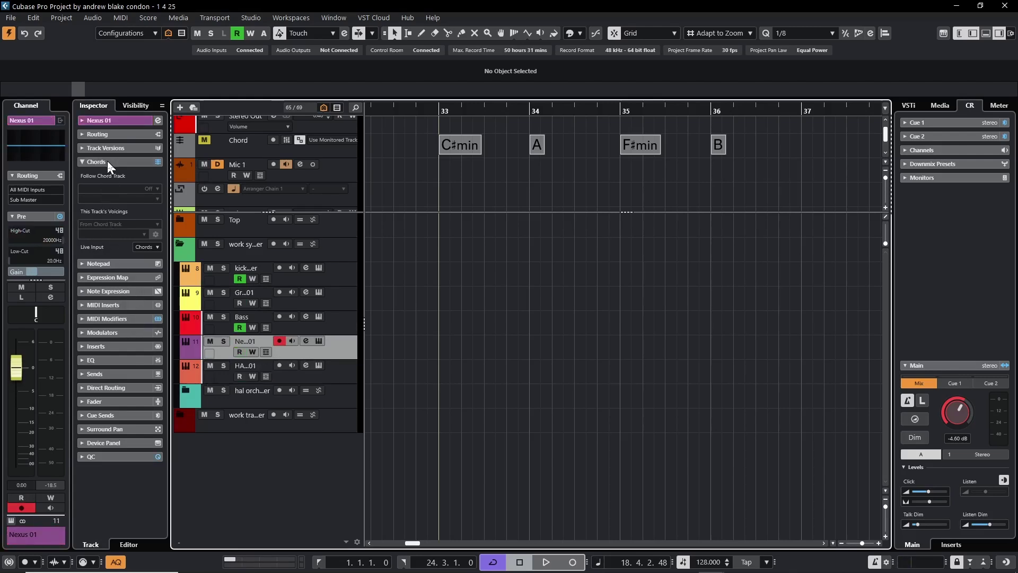
Examine the Live Input mapping options in the chord settings of the Nexus 01 track.
{"action": "left_click", "coordinate": [107, 160]}
{"action": "left_click", "coordinate": [107, 161]}
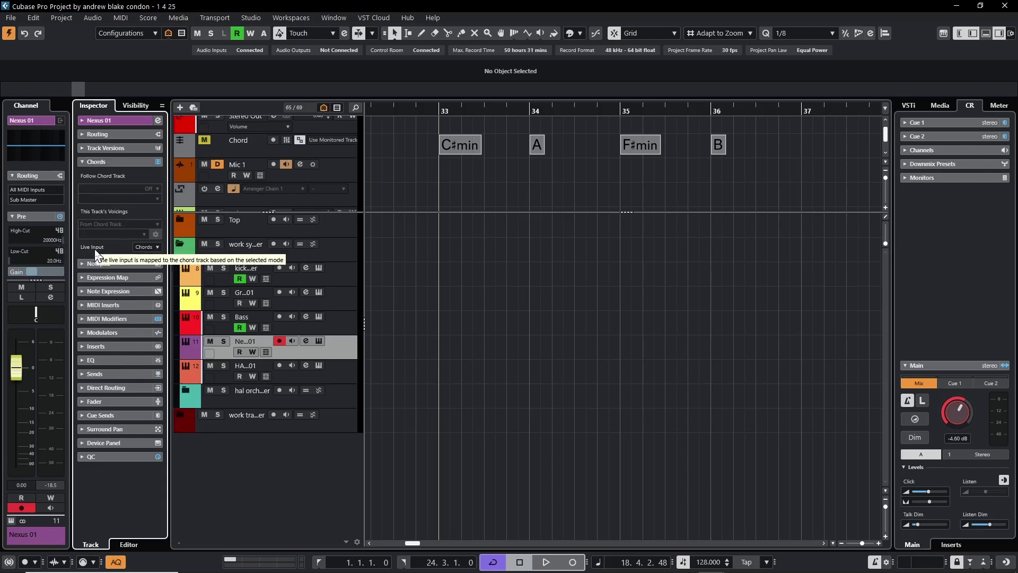
{"action": "left_click", "coordinate": [148, 247]}
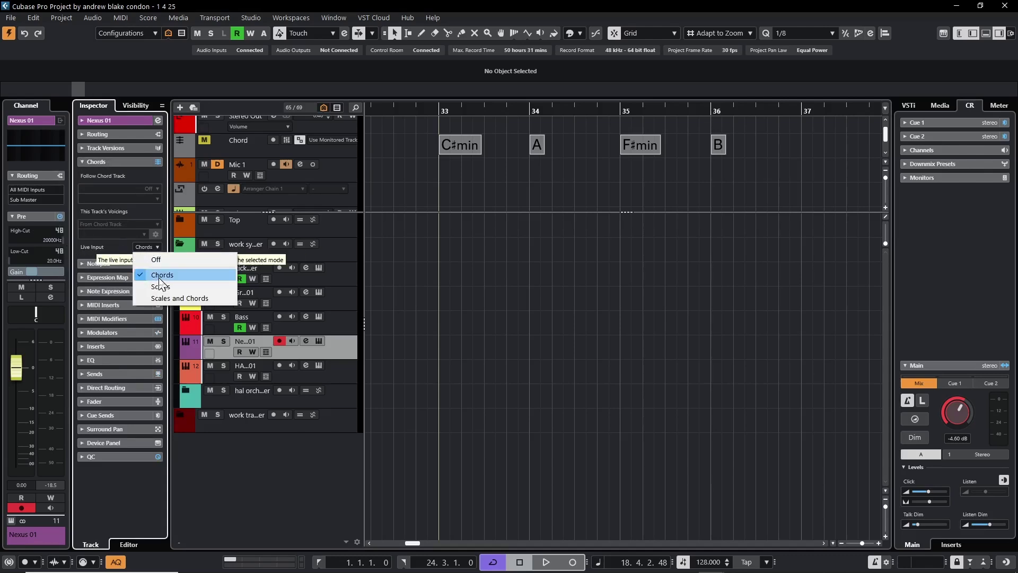
{"action": "left_click", "coordinate": [116, 256]}
Keep Nexus 01 selected and set the cycle range from bar 33 to bar 37 around the four chords.
{"action": "left_click", "coordinate": [340, 354]}
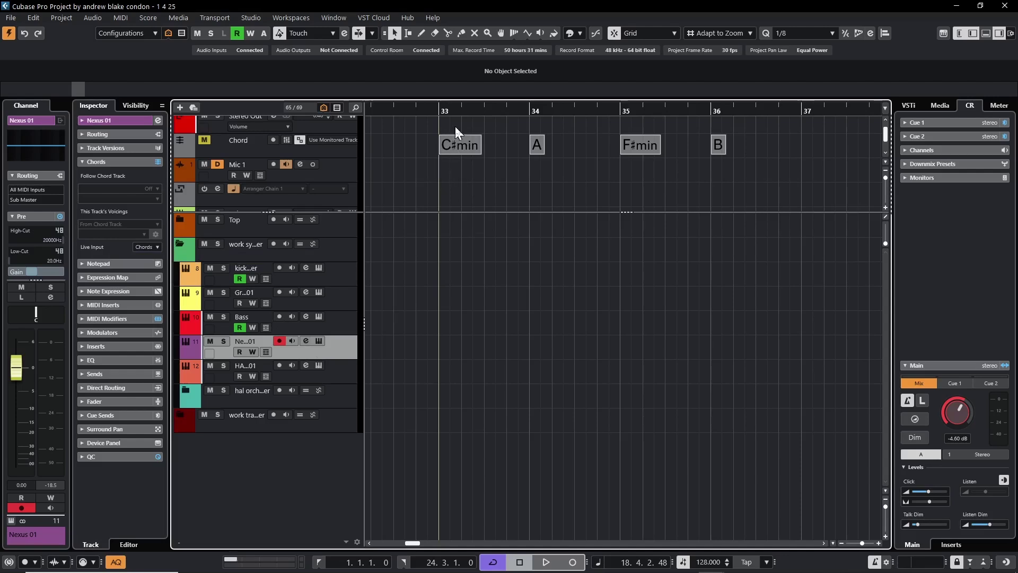
{"action": "left_click_drag", "start_coordinate": [441, 106], "coordinate": [801, 106]}
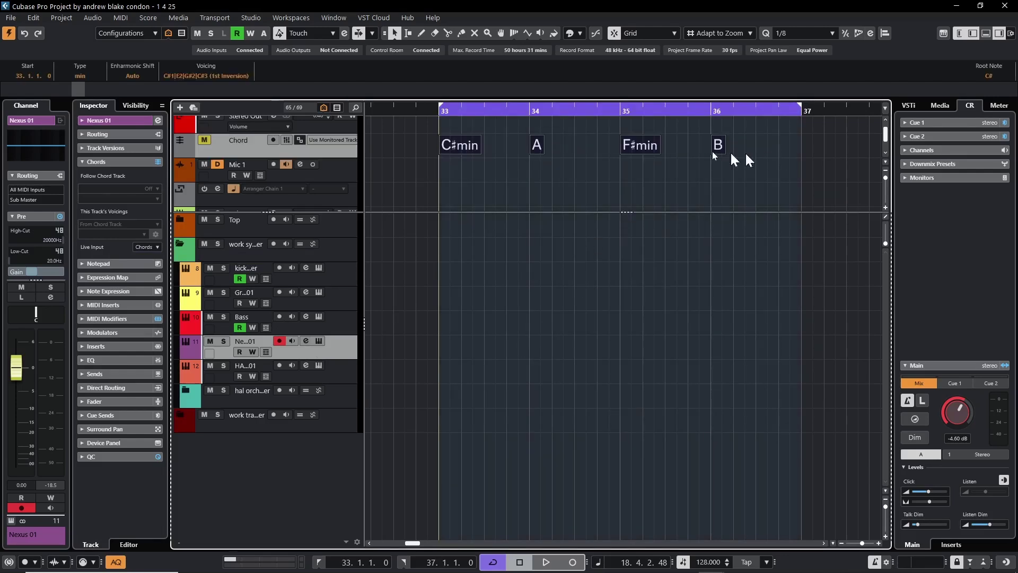
Place the four chord events on the Nexus 01 track as MIDI parts from bar 33 to 37 and play them back.
{"action": "left_click", "coordinate": [455, 146]}
{"action": "left_click_drag", "start_coordinate": [451, 143], "coordinate": [452, 159]}
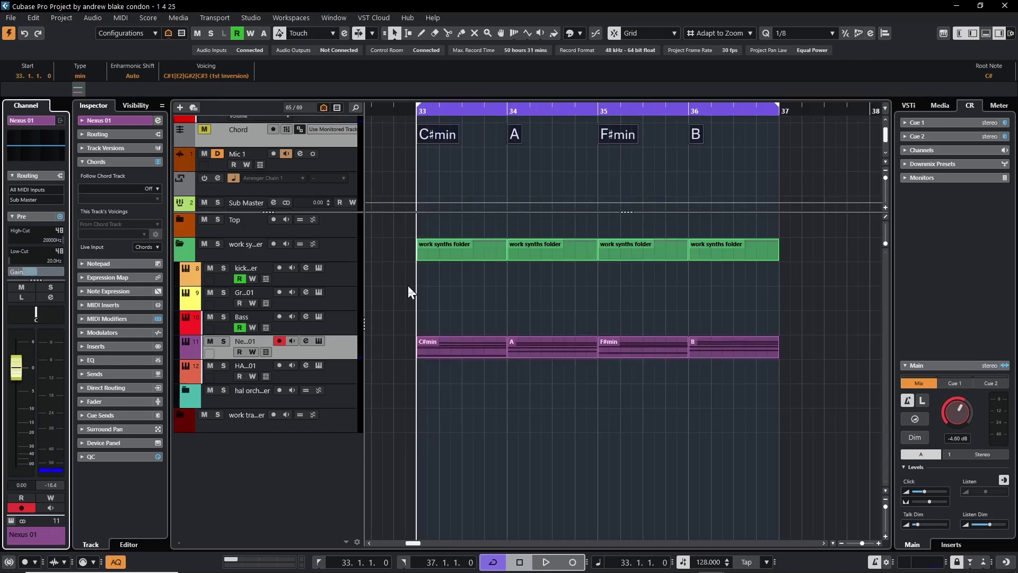
{"action": "key", "text": "space"}
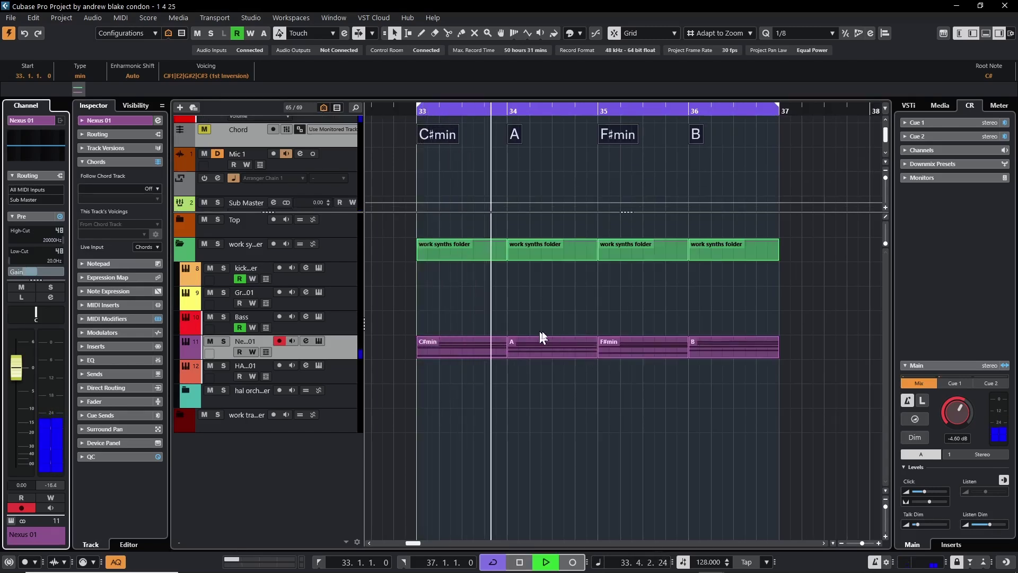
{"action": "key", "text": "space"}
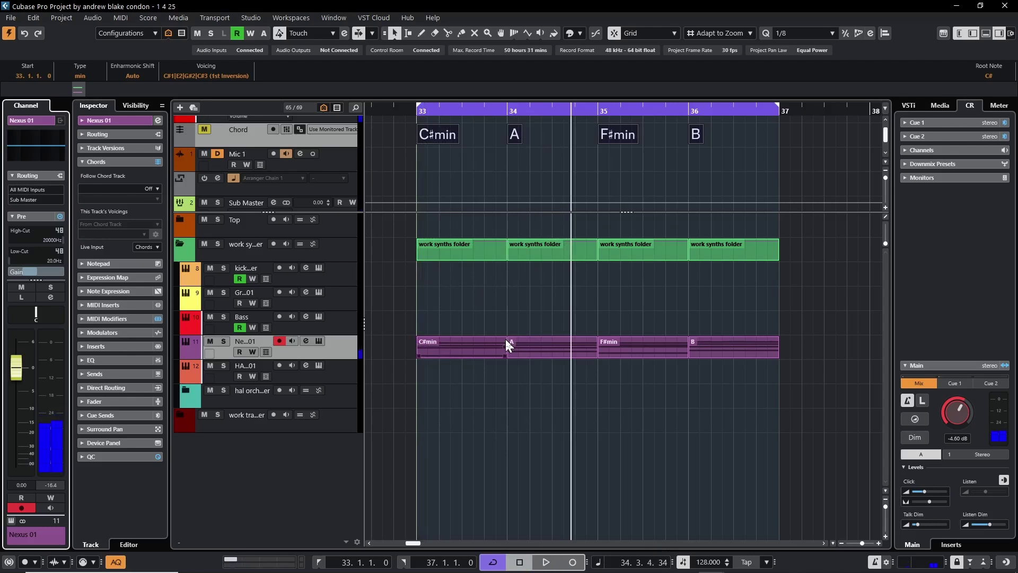
Record a kick pattern on the kick master track over the cycle from bar 33 to 37.
{"action": "left_click", "coordinate": [339, 280]}
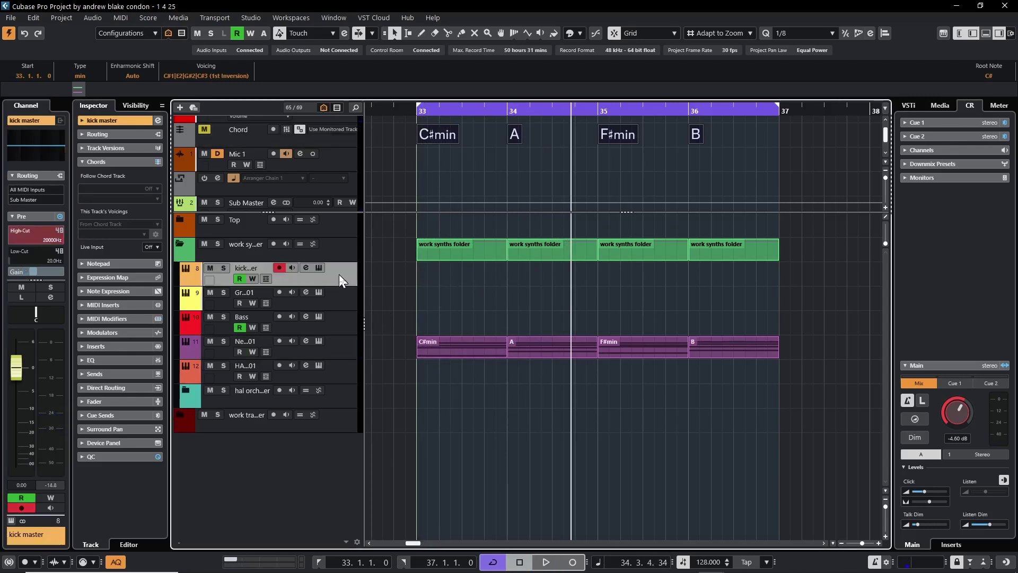
{"action": "key", "text": "KP_Multiply"}
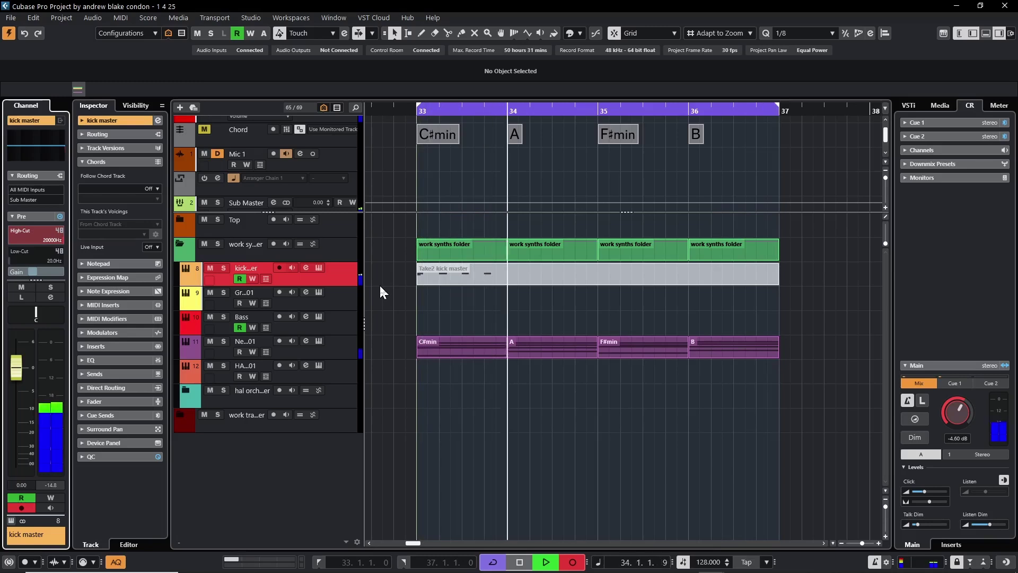
{"action": "key", "text": "space"}
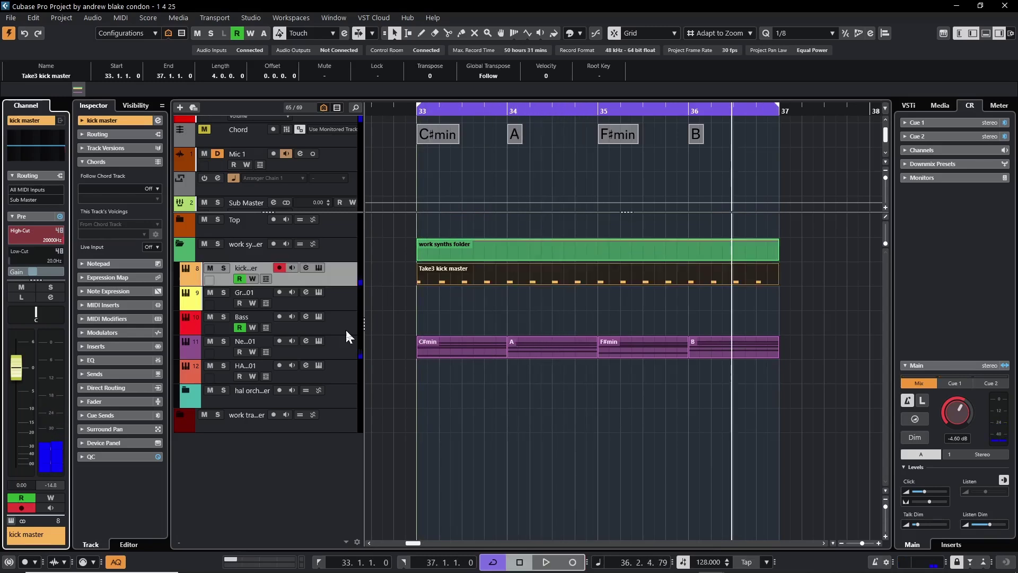
Record a bass line of one sustained note per chord on the Bass track from bar 33 to 37.
{"action": "left_click", "coordinate": [349, 334]}
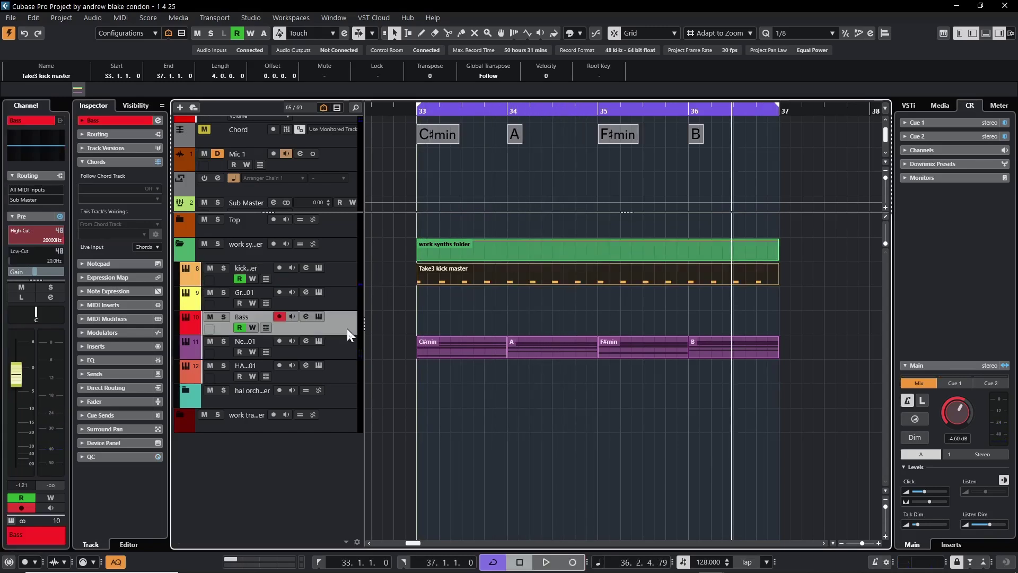
{"action": "key", "text": "KP_Multiply"}
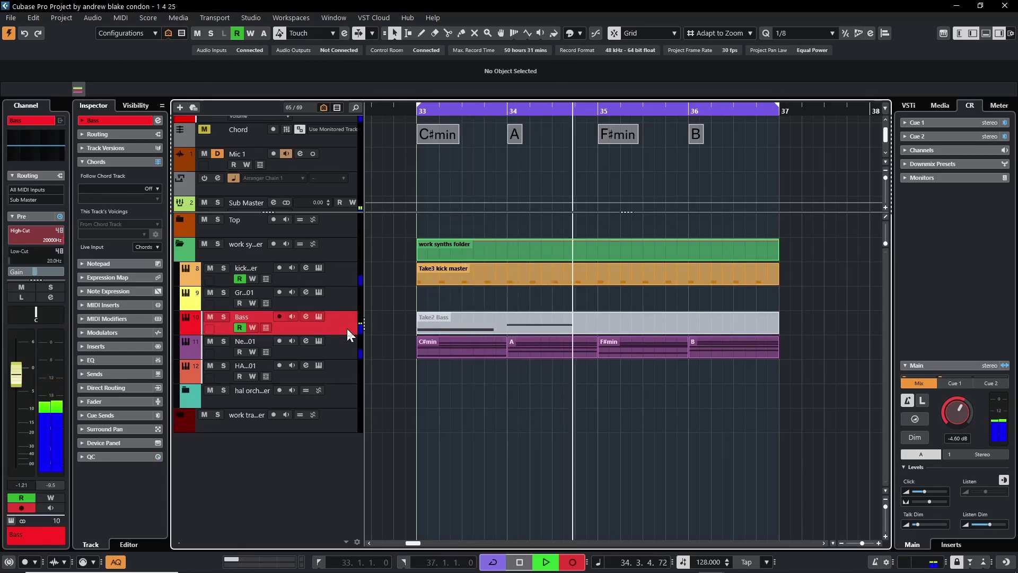
{"action": "key", "text": "space"}
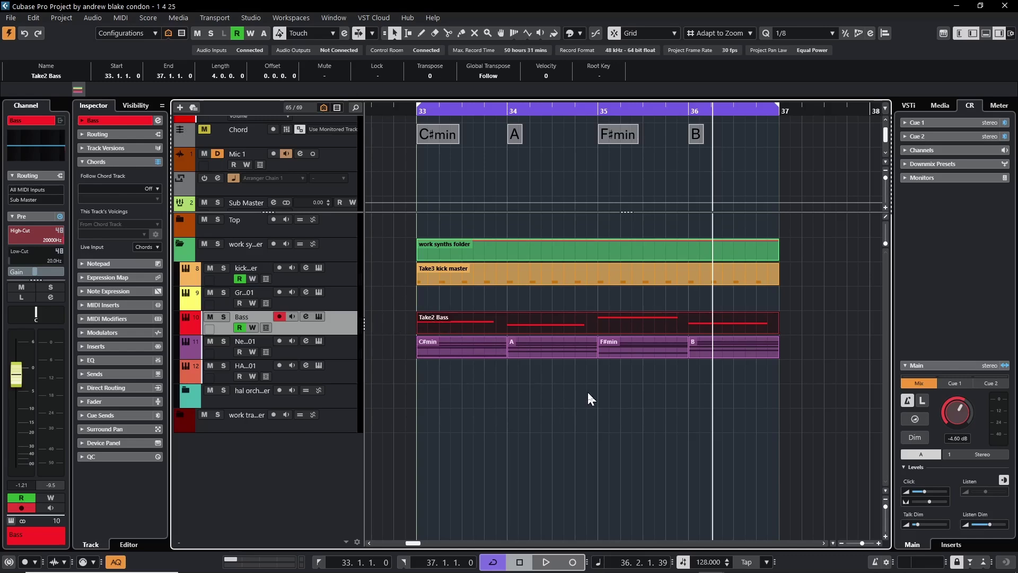
Add the Listen control to the visible audio track controls in the Track Controls Settings and apply it.
{"action": "left_click", "coordinate": [939, 267]}
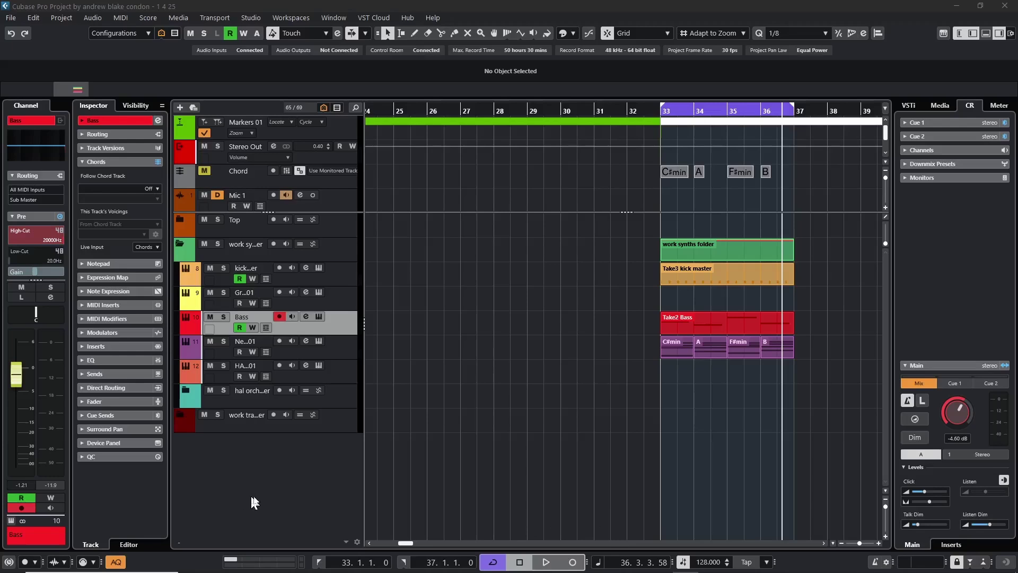
{"action": "left_click", "coordinate": [356, 542]}
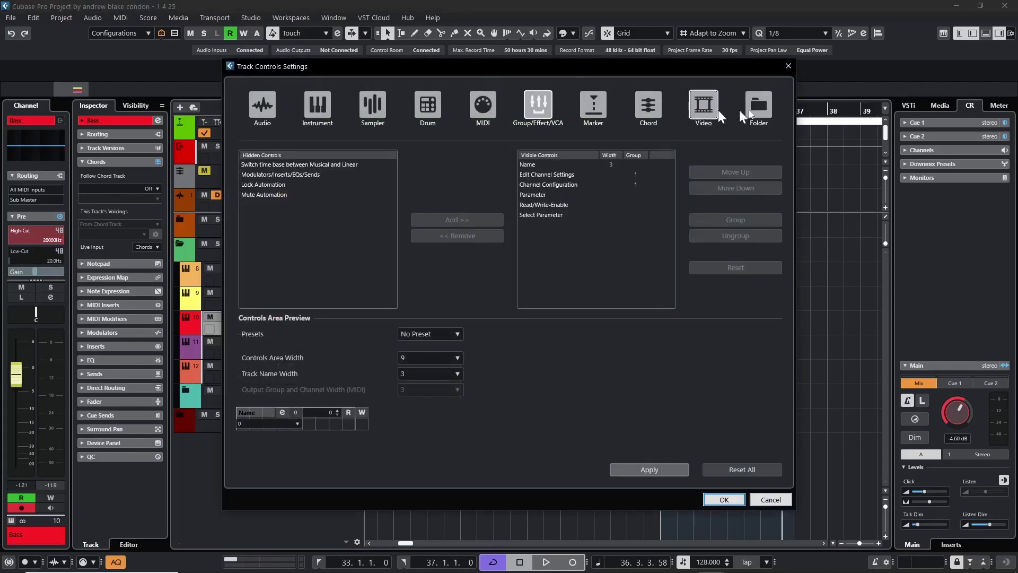
{"action": "left_click", "coordinate": [256, 115]}
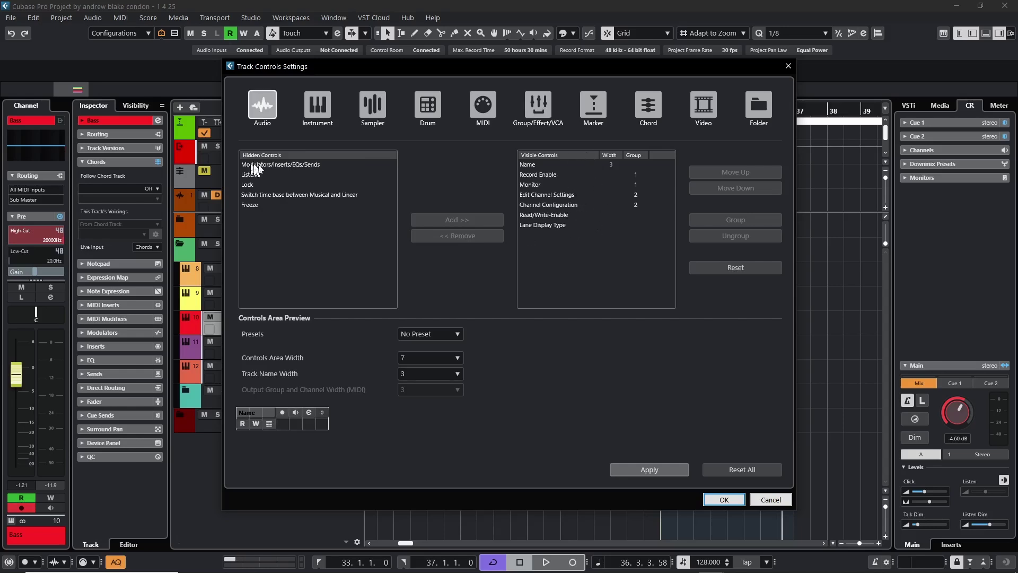
{"action": "left_click_drag", "start_coordinate": [253, 175], "coordinate": [549, 246]}
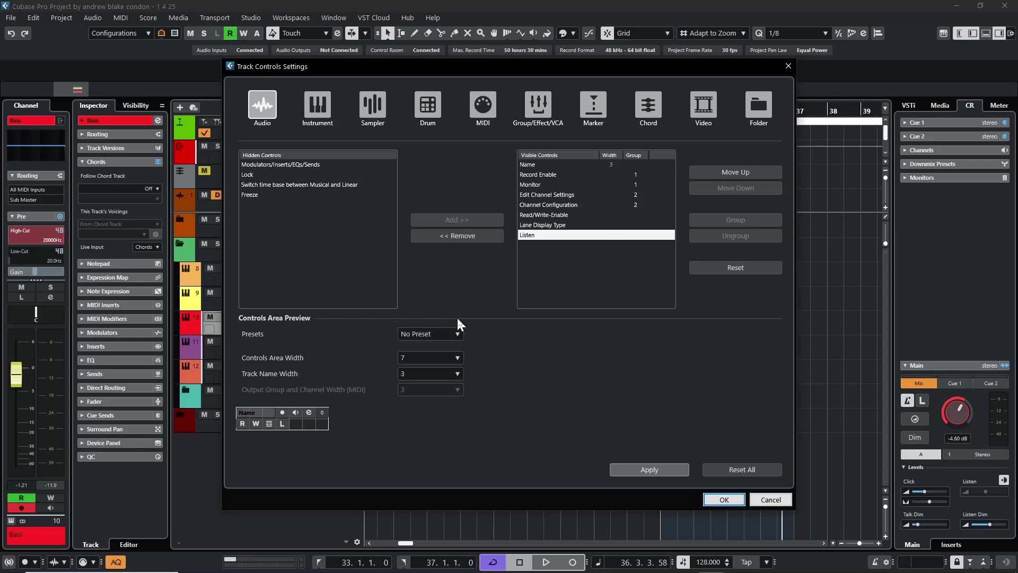
{"action": "left_click", "coordinate": [724, 499]}
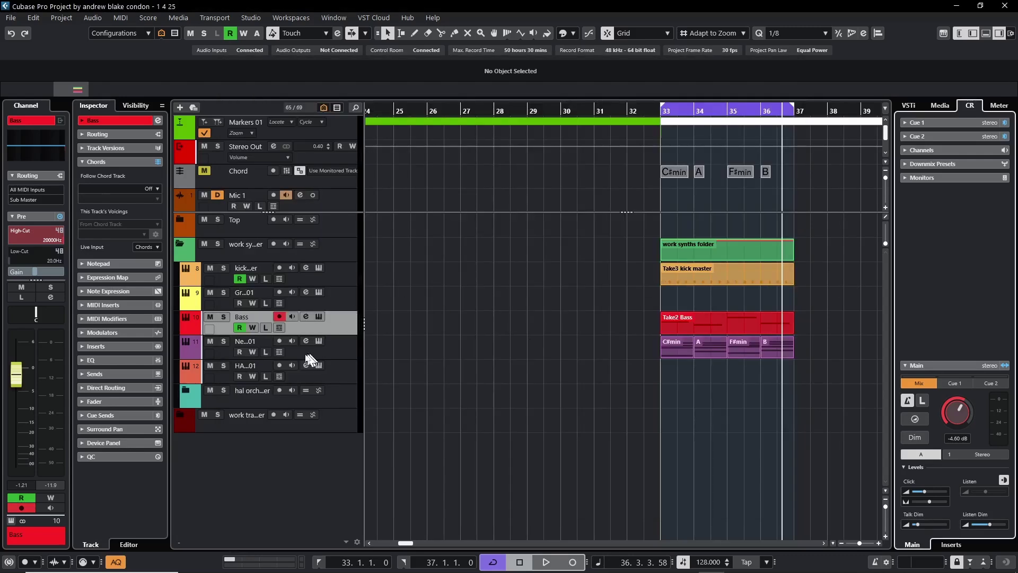
View the existing templates in the Save as Template dialog and close it without saving.
{"action": "left_click", "coordinate": [13, 24]}
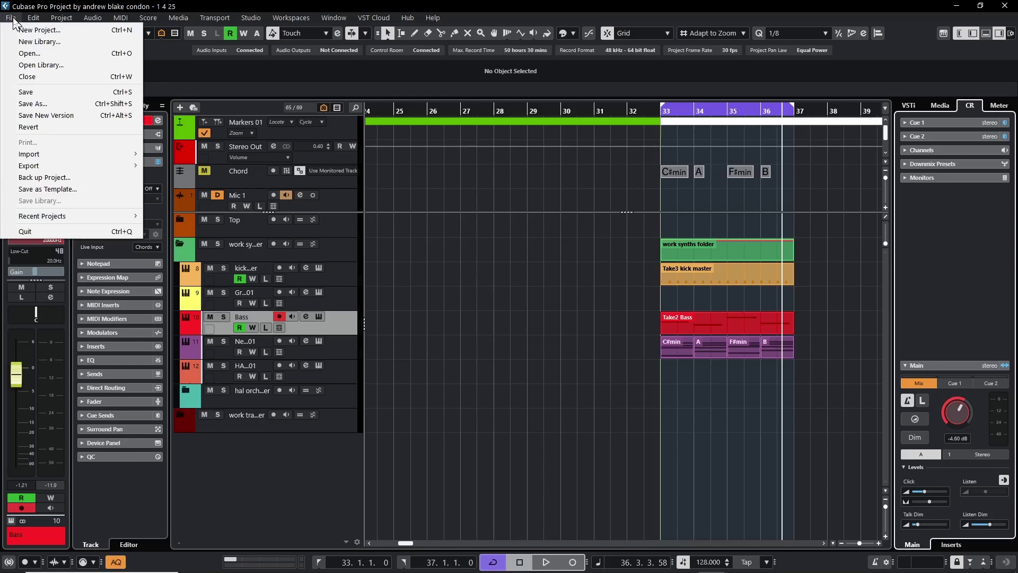
{"action": "left_click", "coordinate": [59, 187]}
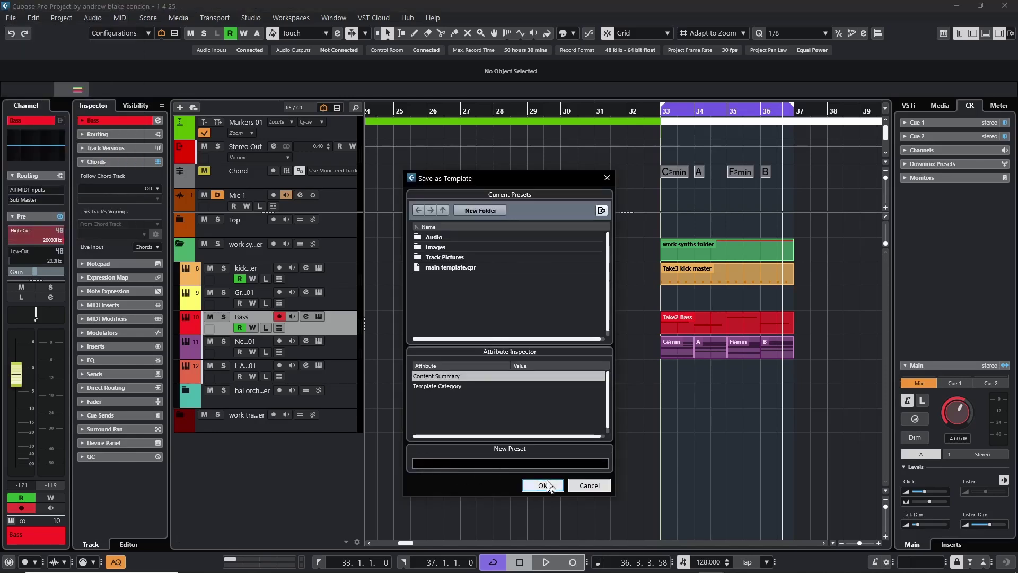
{"action": "left_click", "coordinate": [588, 485]}
View the project templates in the Hub's More category and close the Hub without creating a project.
{"action": "left_click", "coordinate": [408, 17]}
{"action": "left_click", "coordinate": [431, 30]}
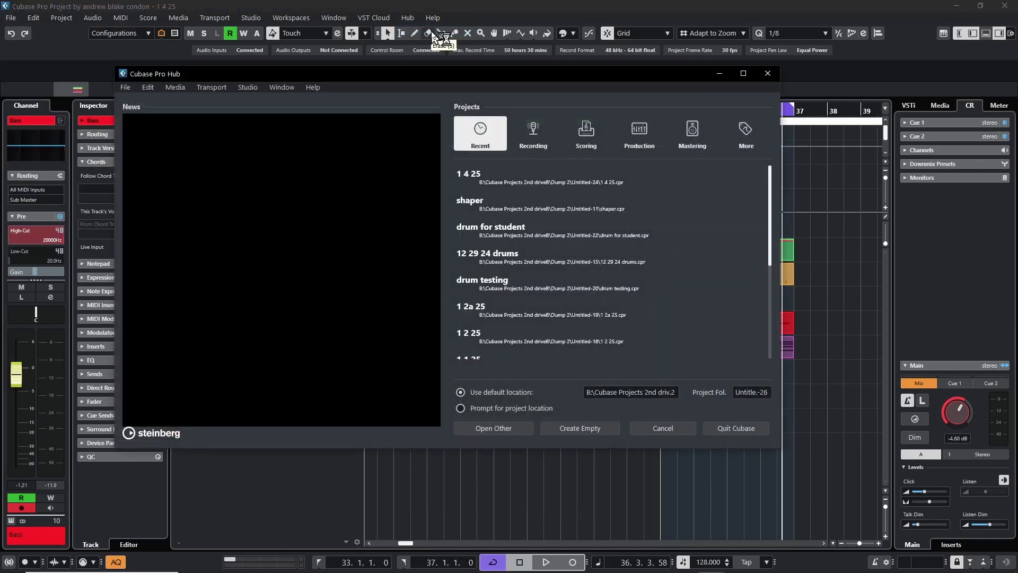
{"action": "left_click", "coordinate": [758, 146]}
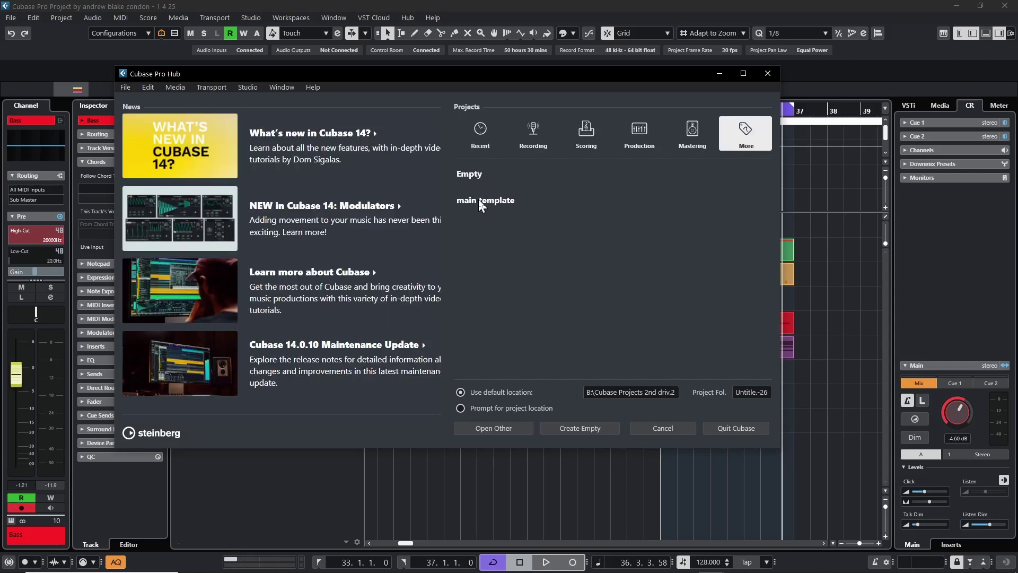
{"action": "key", "text": "Escape"}
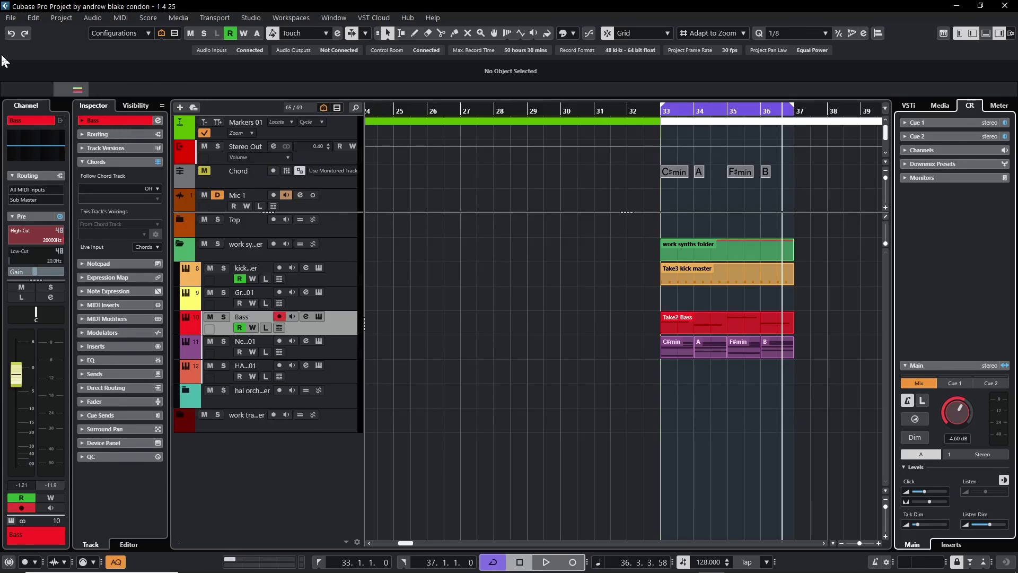
Open the Profile Manager and start exporting the "pre previous backup" profile.
{"action": "left_click", "coordinate": [33, 18]}
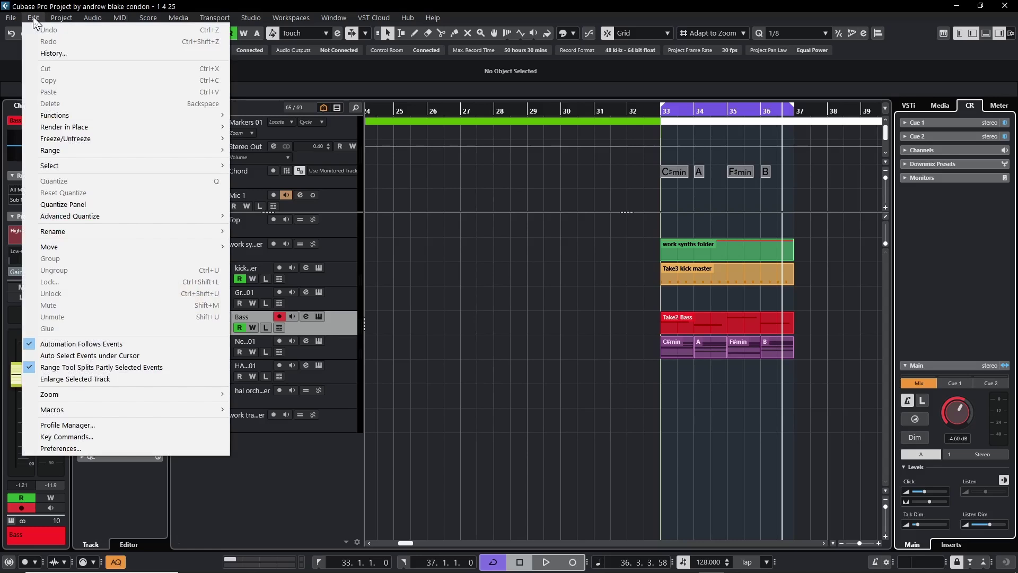
{"action": "left_click", "coordinate": [77, 426]}
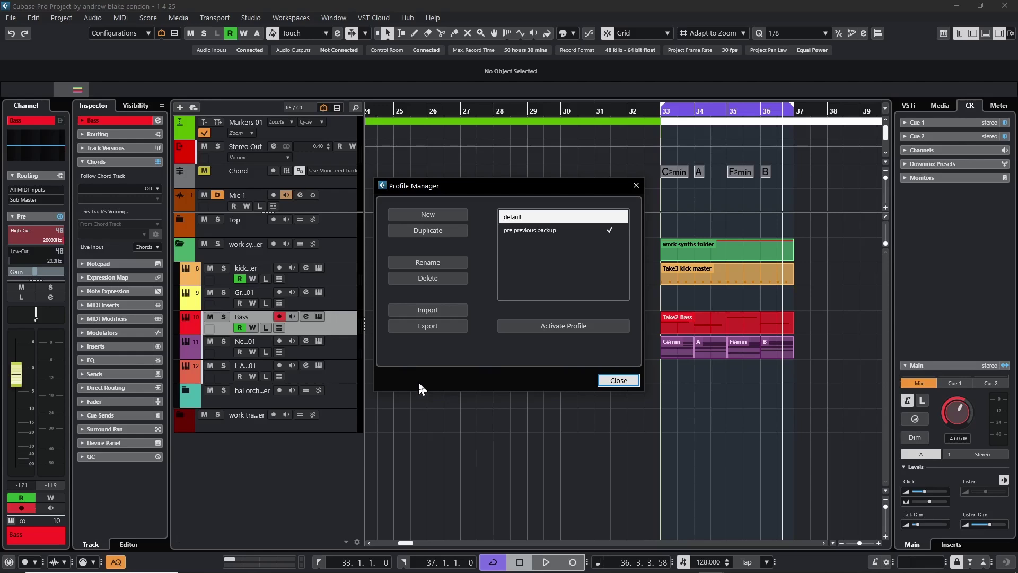
{"action": "left_click_drag", "start_coordinate": [468, 186], "coordinate": [503, 190]}
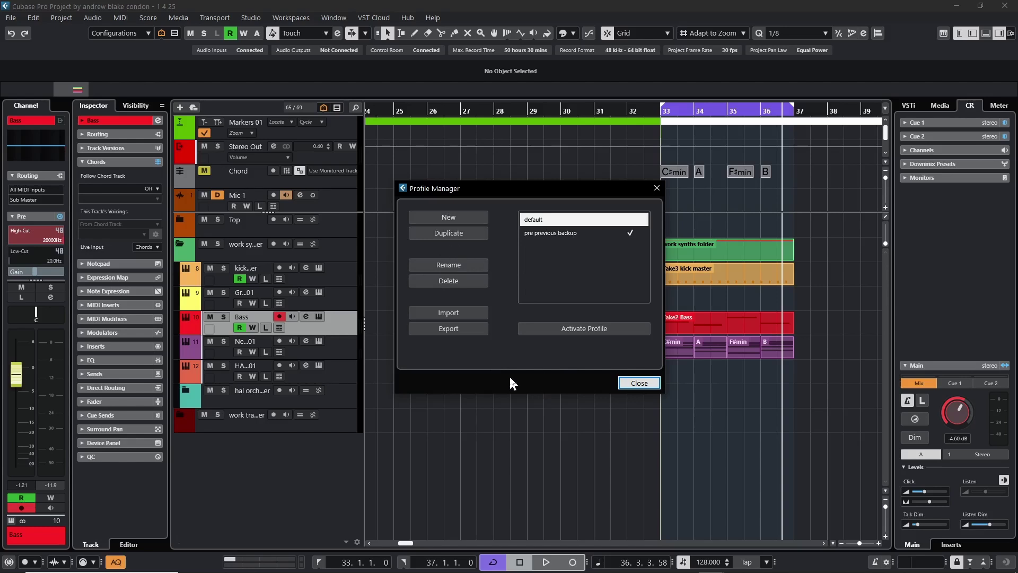
{"action": "key", "text": "Down"}
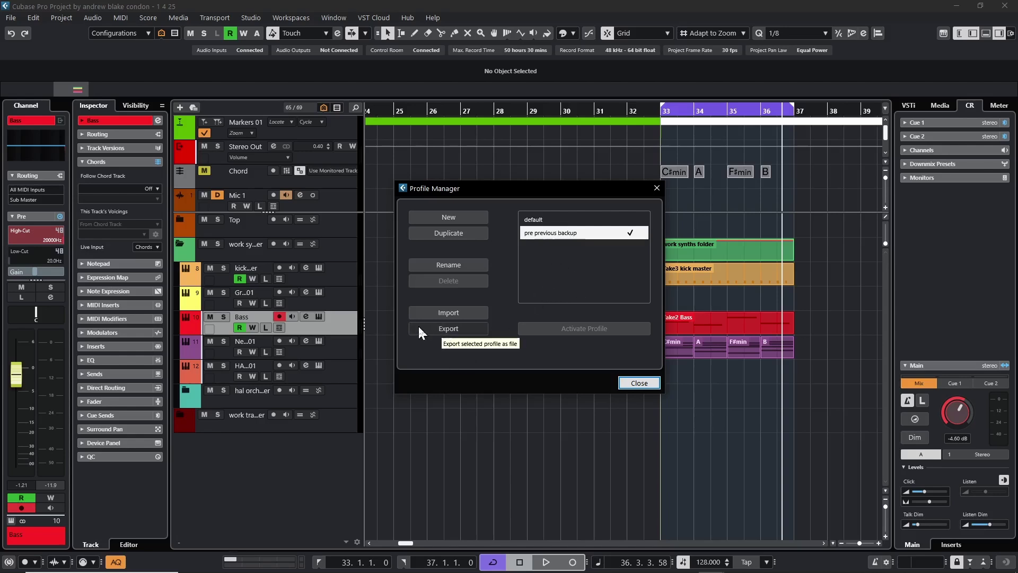
{"action": "left_click", "coordinate": [452, 329]}
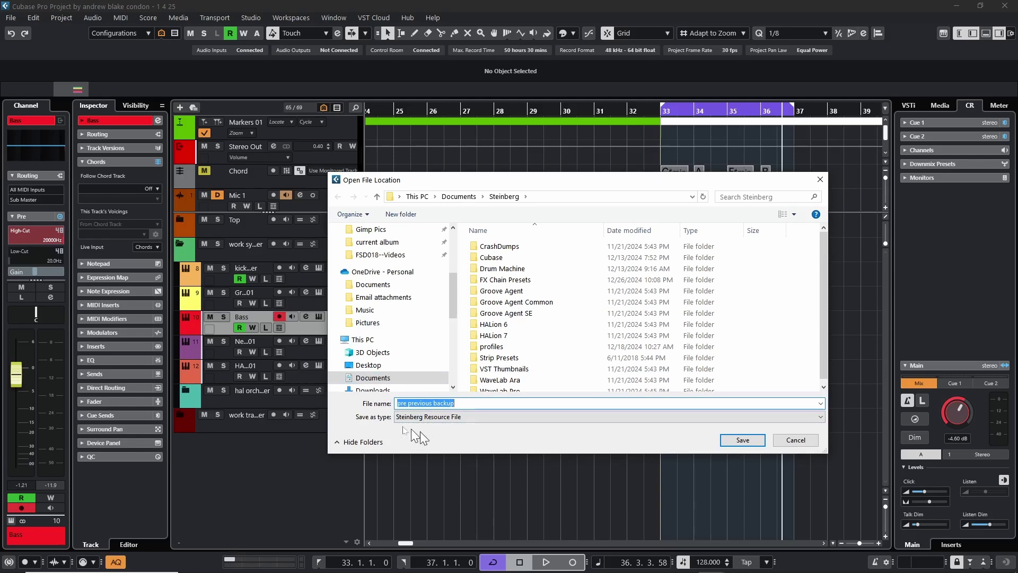
Save the profile export in Documents > Cubase Scripts and Profiles as "pre previous backup 12 21 24" and close the Profile Manager.
{"action": "left_click", "coordinate": [373, 377]}
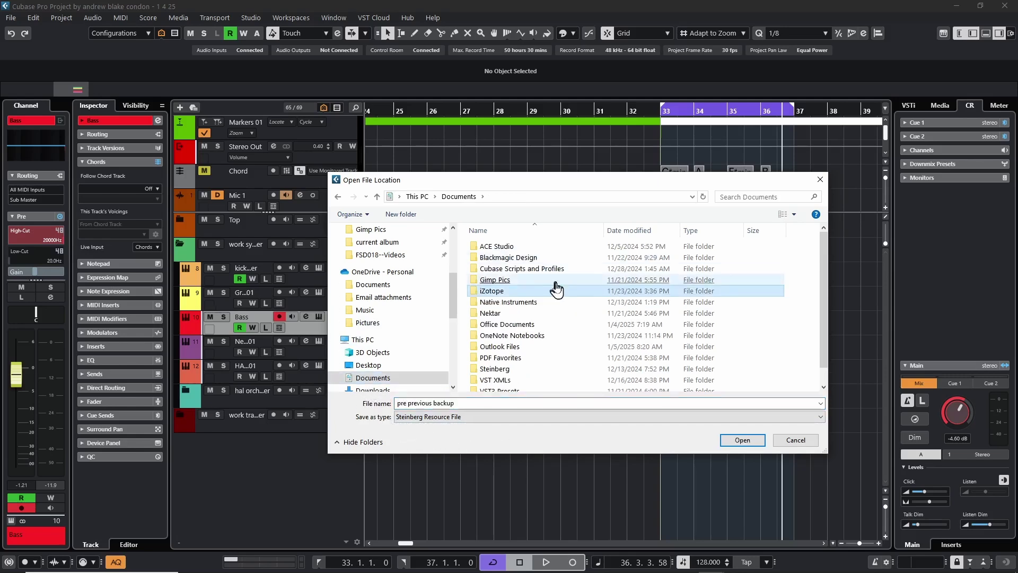
{"action": "left_click", "coordinate": [494, 291]}
{"action": "left_click", "coordinate": [531, 271]}
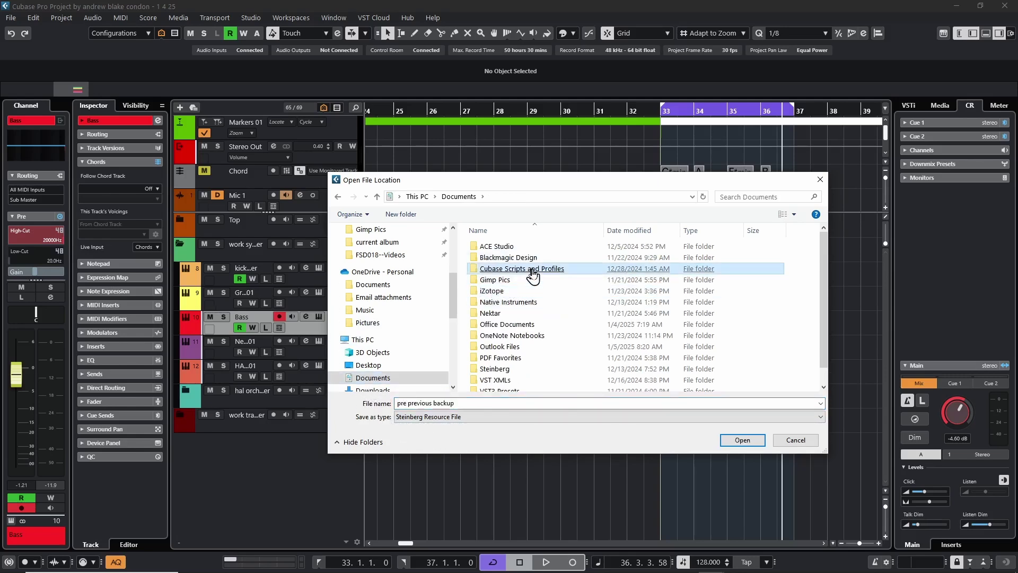
{"action": "key", "text": "Return"}
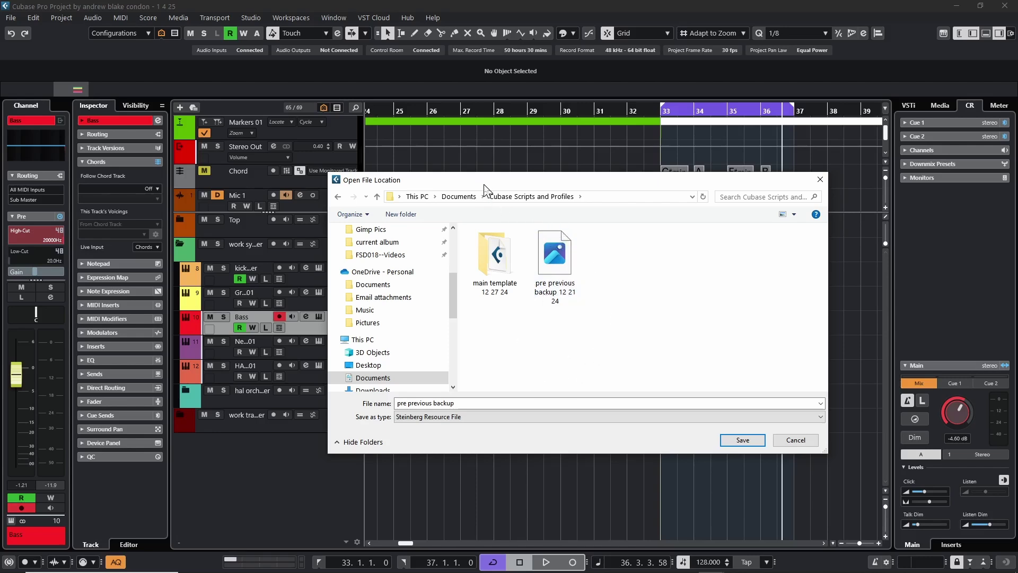
{"action": "left_click_drag", "start_coordinate": [485, 179], "coordinate": [418, 241]}
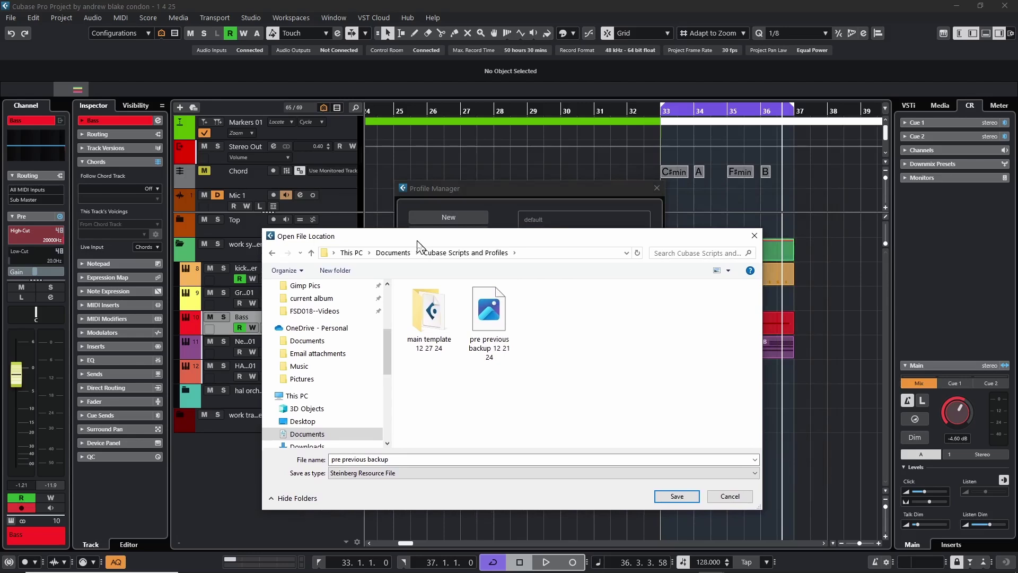
{"action": "left_click", "coordinate": [480, 300]}
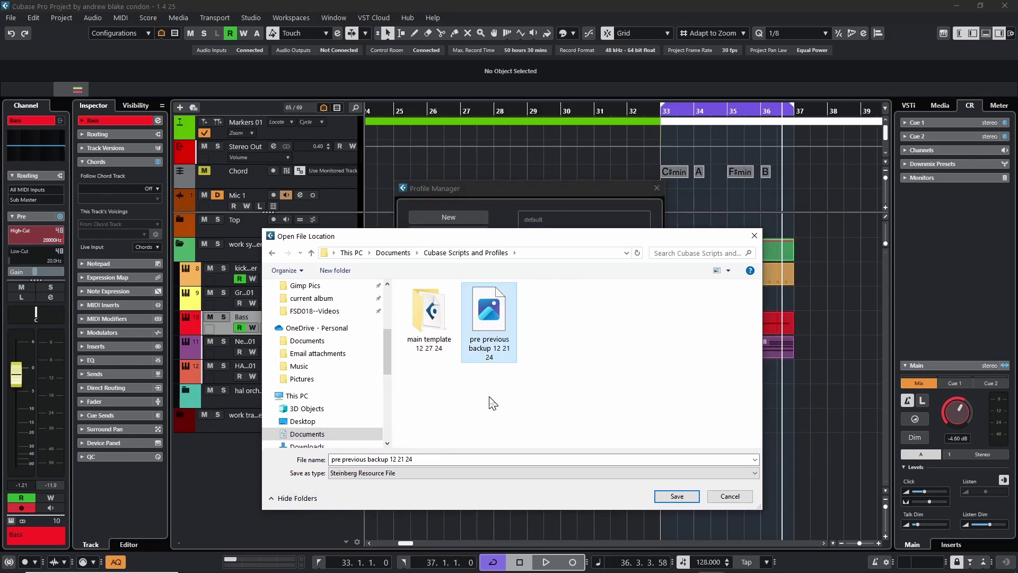
{"action": "left_click_drag", "start_coordinate": [573, 240], "coordinate": [562, 175]}
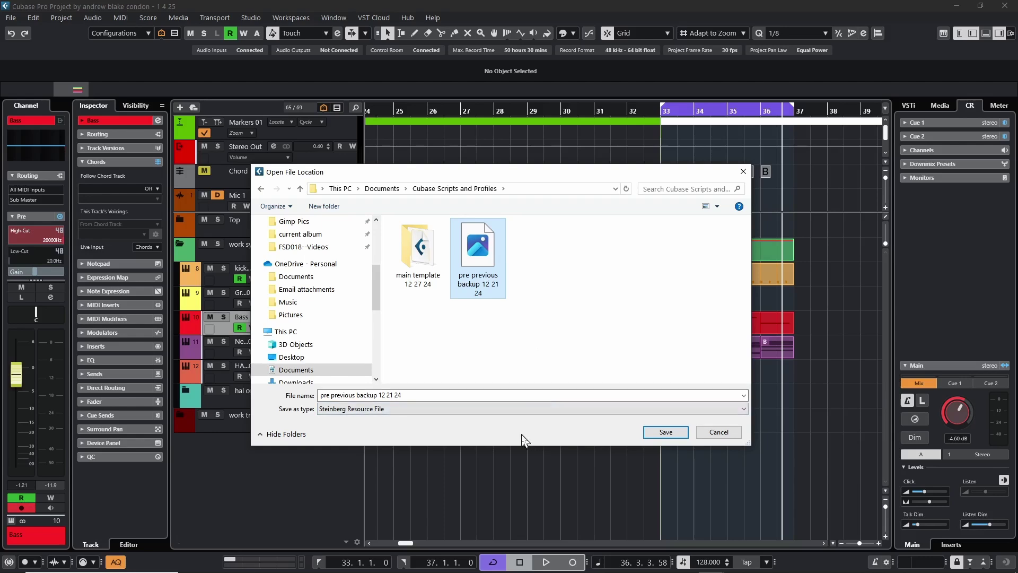
{"action": "left_click", "coordinate": [665, 431]}
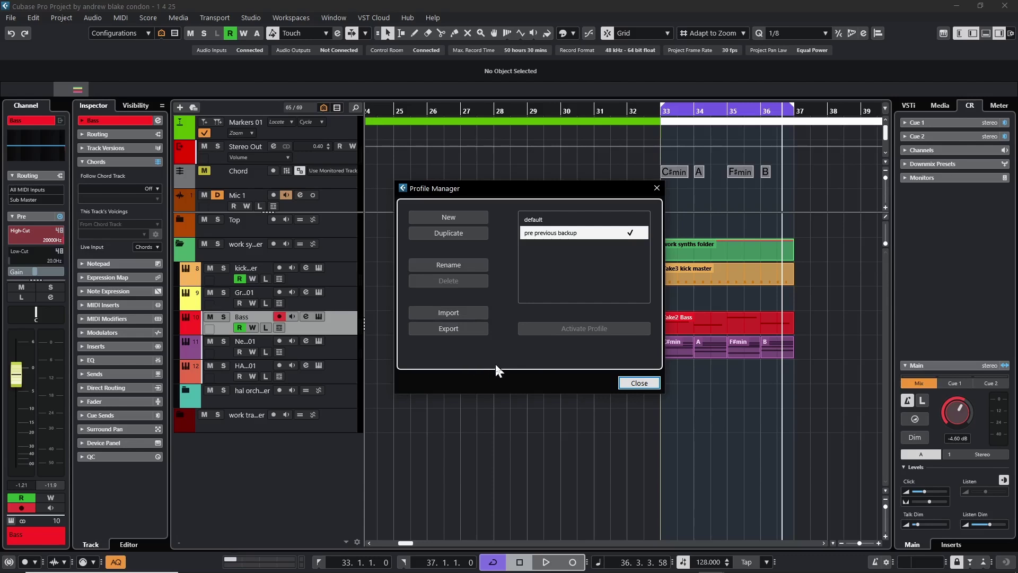
{"action": "left_click", "coordinate": [639, 382]}
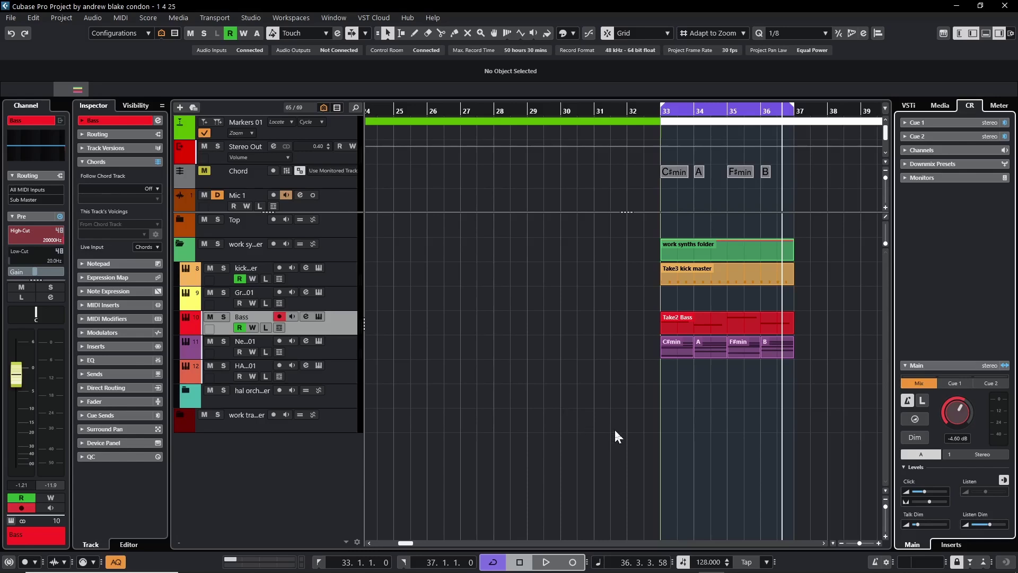
Show the MIDI Remote in the lower zone and examine the script details of the Nektar LX88 controller.
{"action": "key", "text": "ctrl+alt+e"}
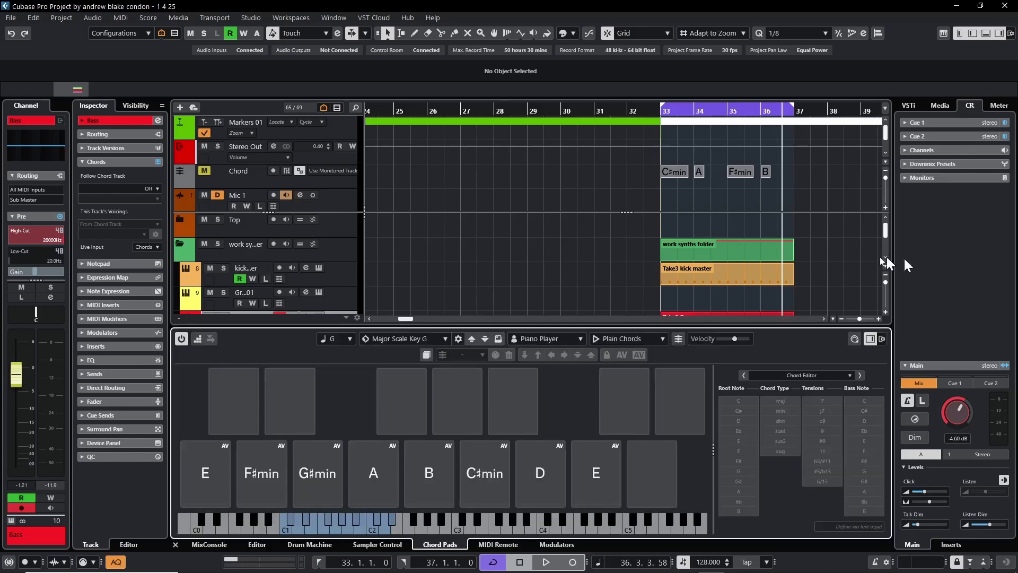
{"action": "left_click", "coordinate": [511, 544]}
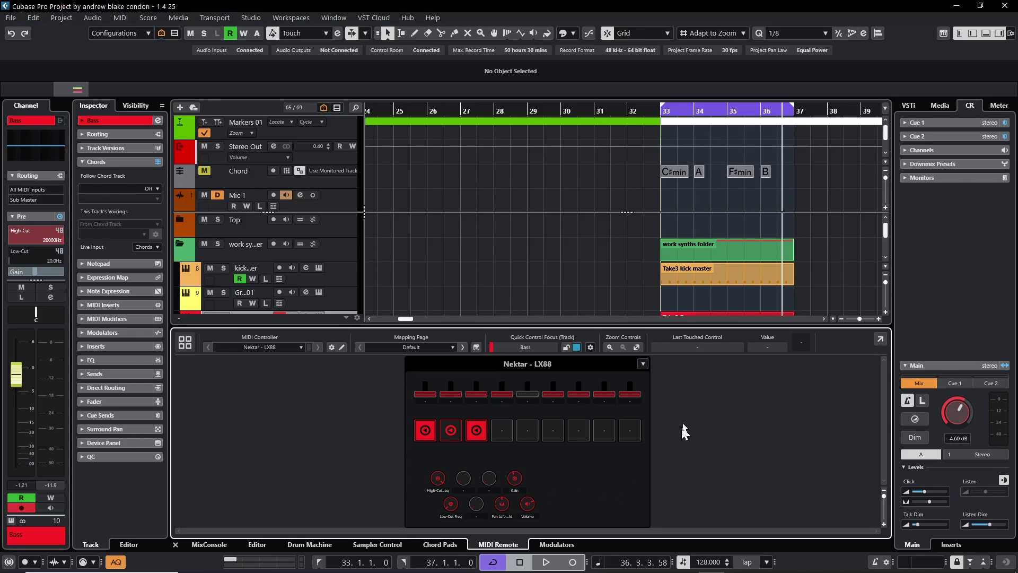
{"action": "mouse_move", "coordinate": [424, 370]}
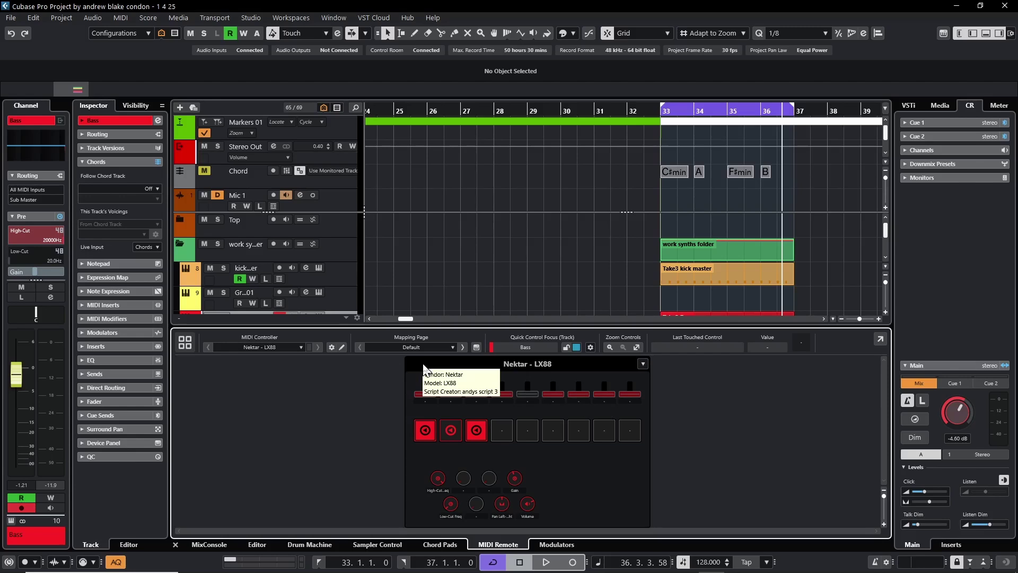
Open the MIDI Remote Mapping Assistant, review the LX88 mappings and the available mapping pages, and close the assistant.
{"action": "left_click", "coordinate": [948, 36]}
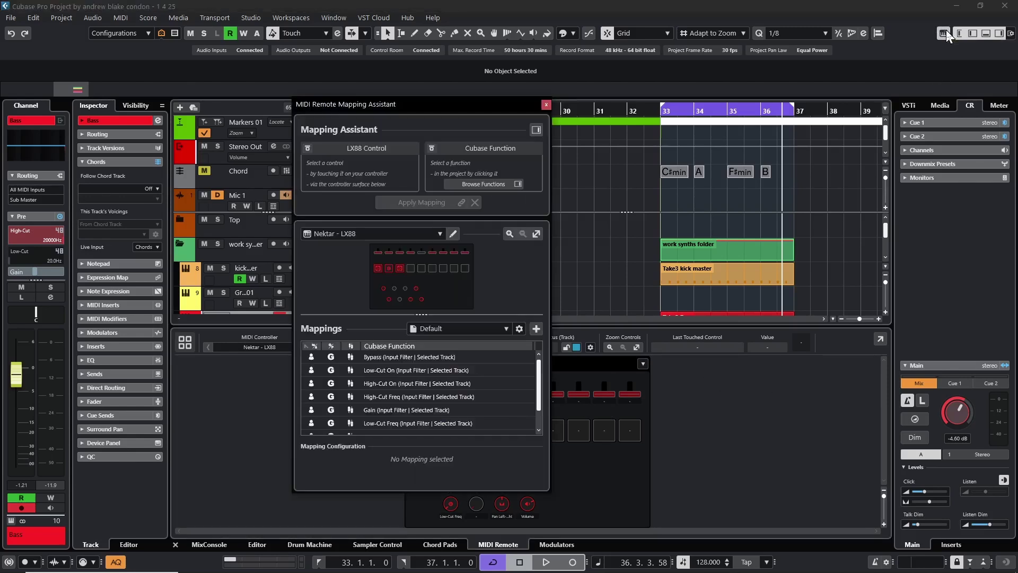
{"action": "scroll", "coordinate": [479, 353], "scroll_direction": "down", "scroll_amount": 1}
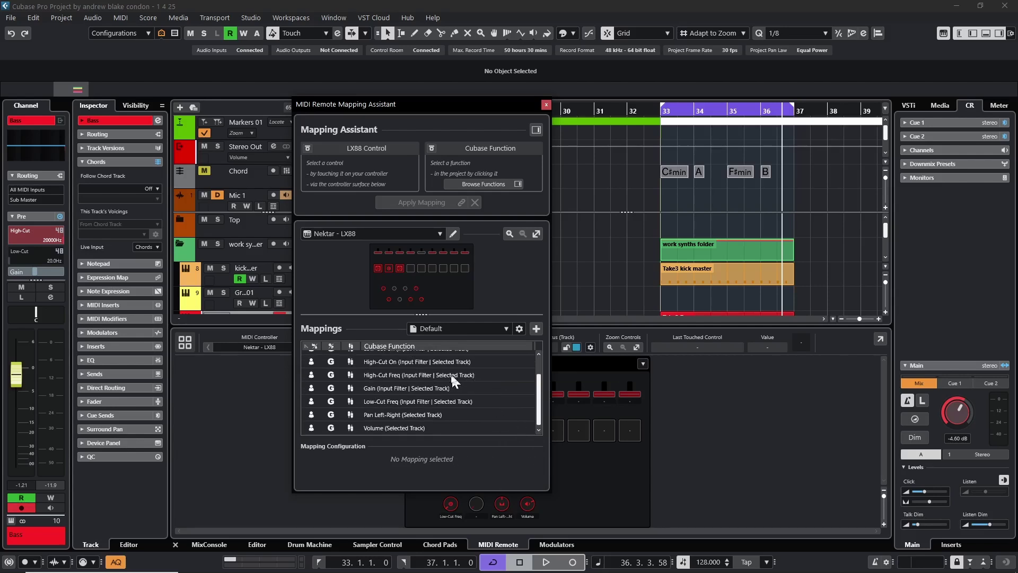
{"action": "left_click", "coordinate": [464, 329]}
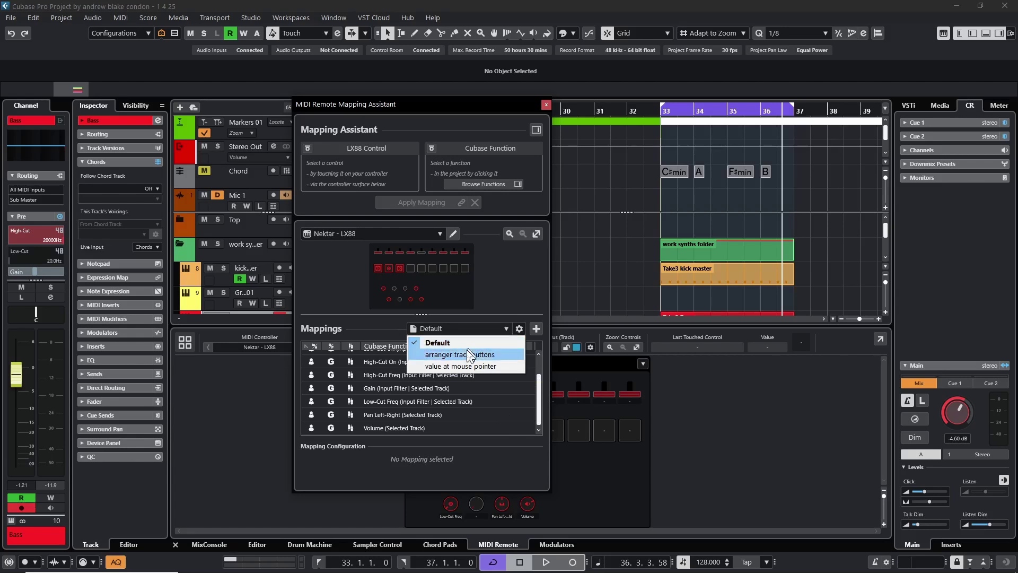
{"action": "left_click", "coordinate": [377, 329]}
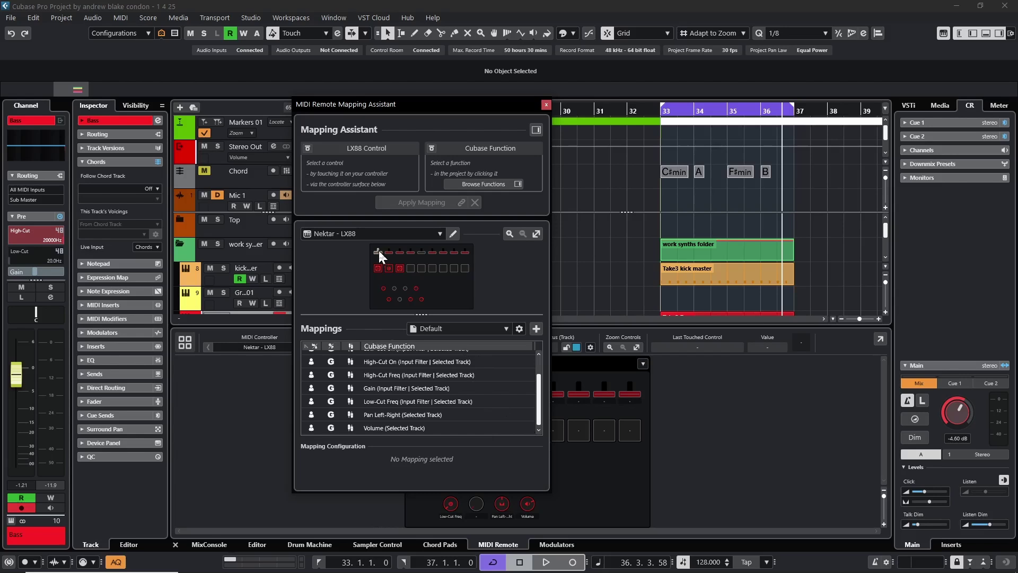
{"action": "key", "text": "Escape"}
Open the MIDI Remote Manager and show the script info for the Nektar LX88 controller.
{"action": "left_click", "coordinate": [252, 16]}
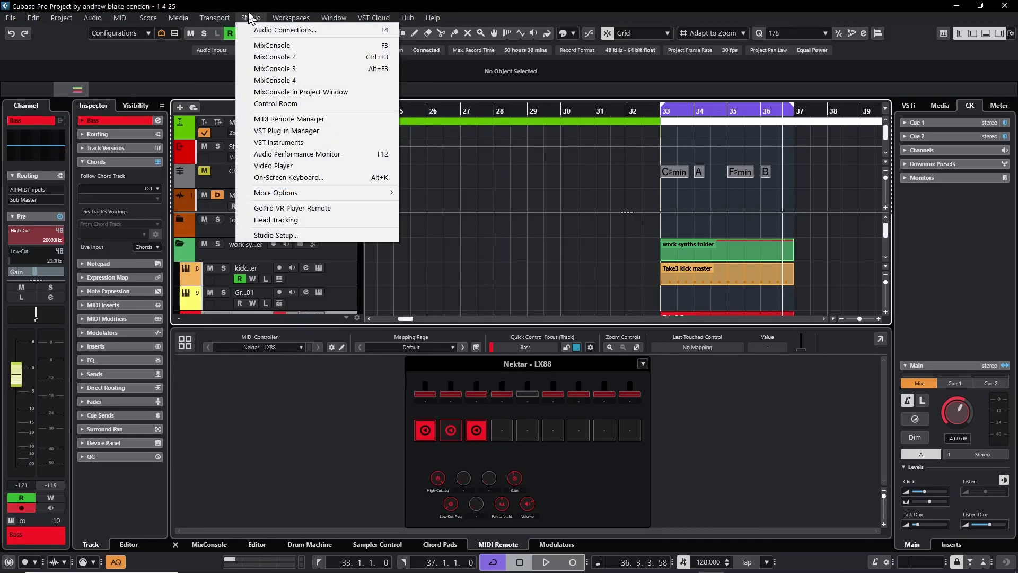
{"action": "left_click", "coordinate": [287, 120]}
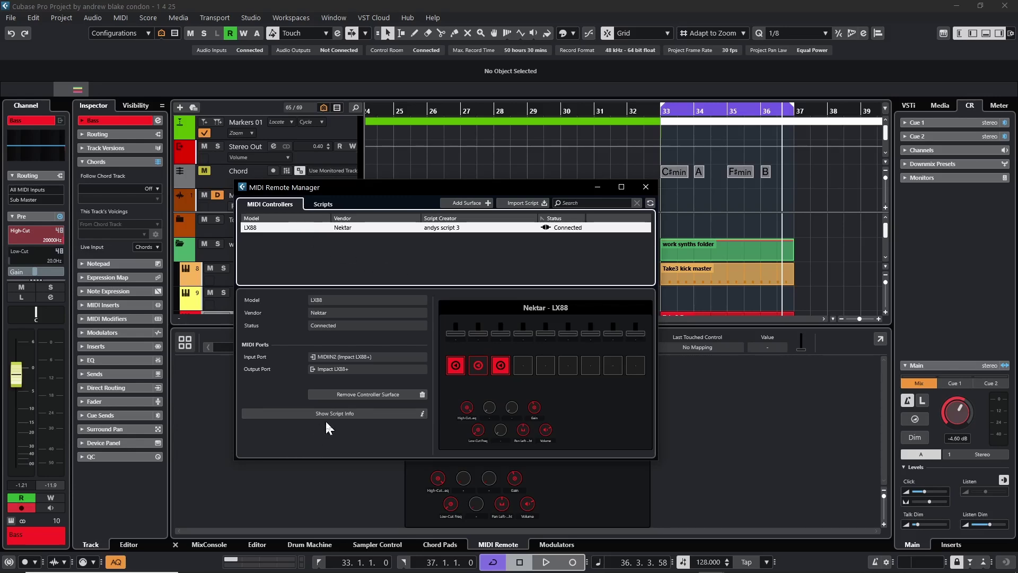
{"action": "left_click", "coordinate": [341, 413]}
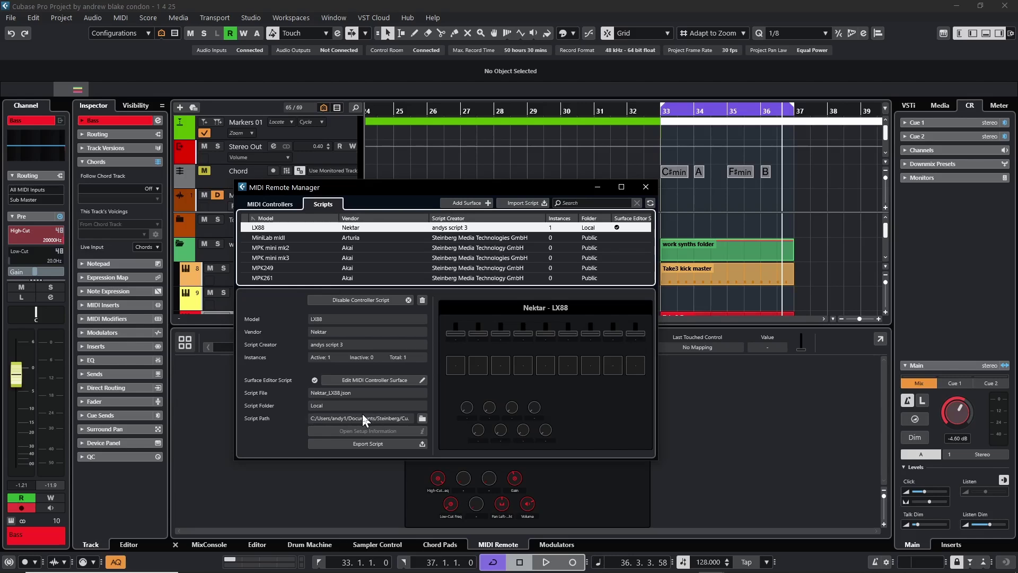
Start exporting the Nektar LX88 script, browse to Documents > Cubase Scripts and Profiles, and cancel without saving.
{"action": "left_click", "coordinate": [370, 444]}
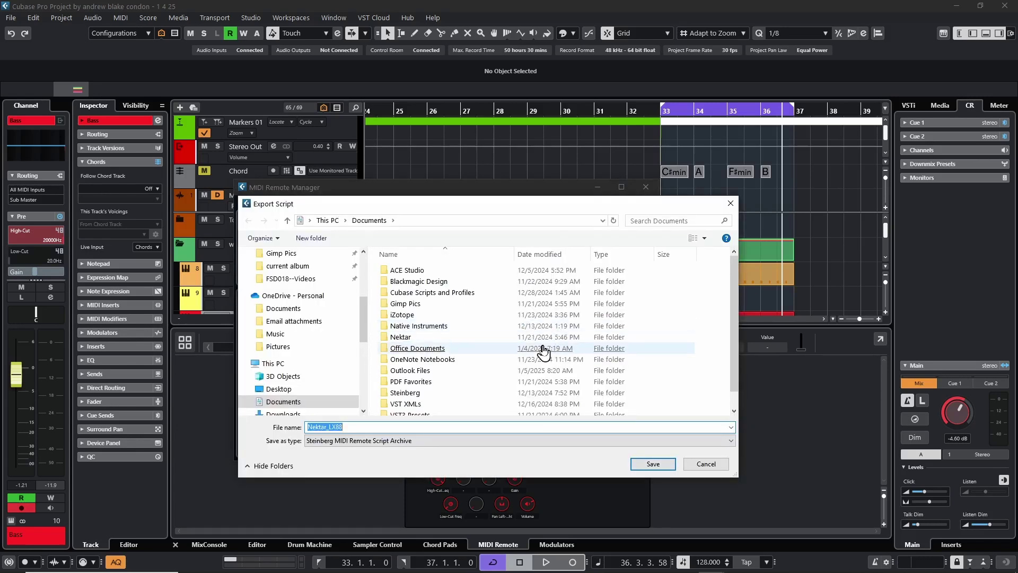
{"action": "left_click", "coordinate": [277, 308]}
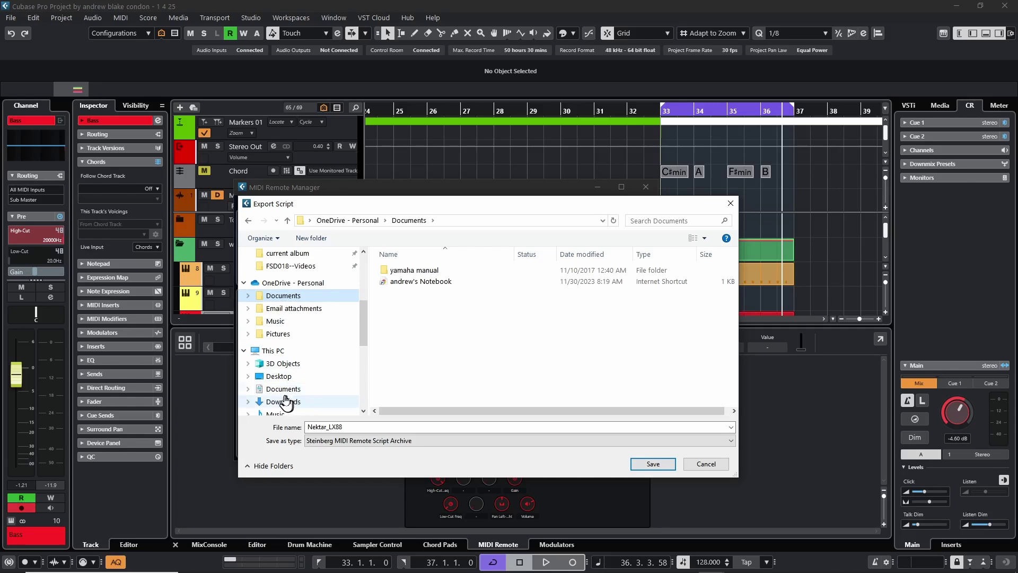
{"action": "left_click", "coordinate": [287, 389]}
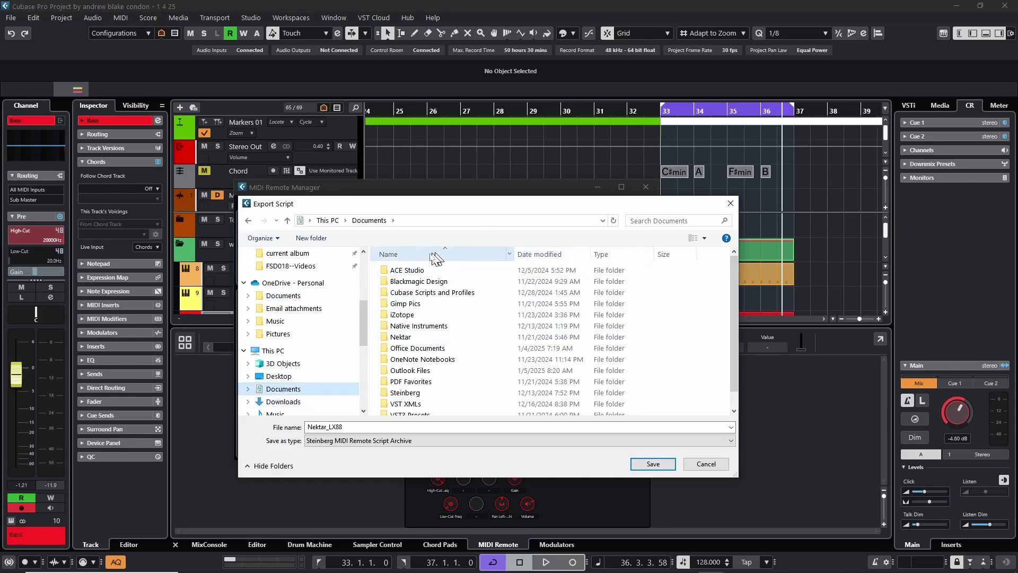
{"action": "double_click", "coordinate": [432, 293]}
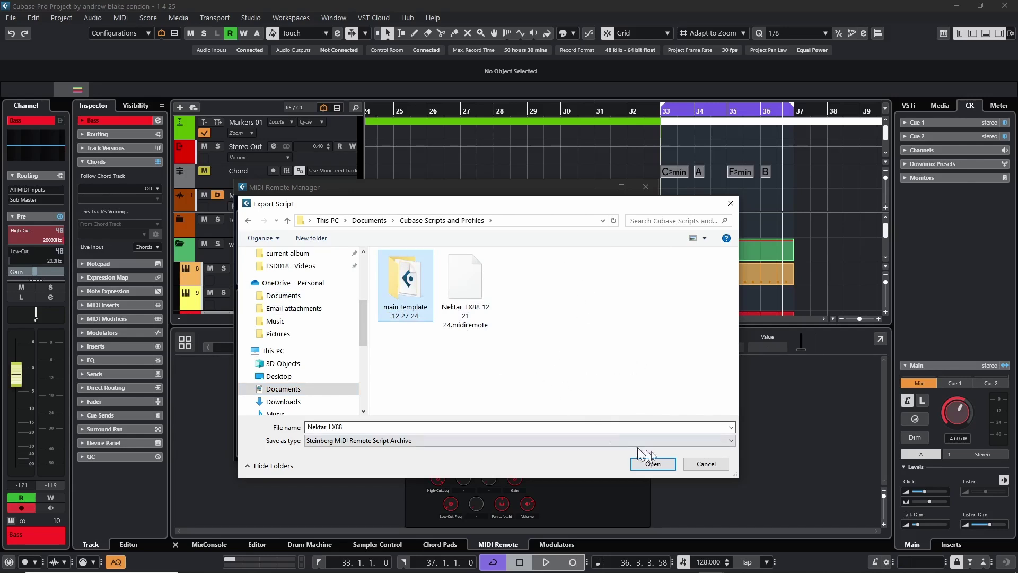
{"action": "left_click", "coordinate": [710, 463]}
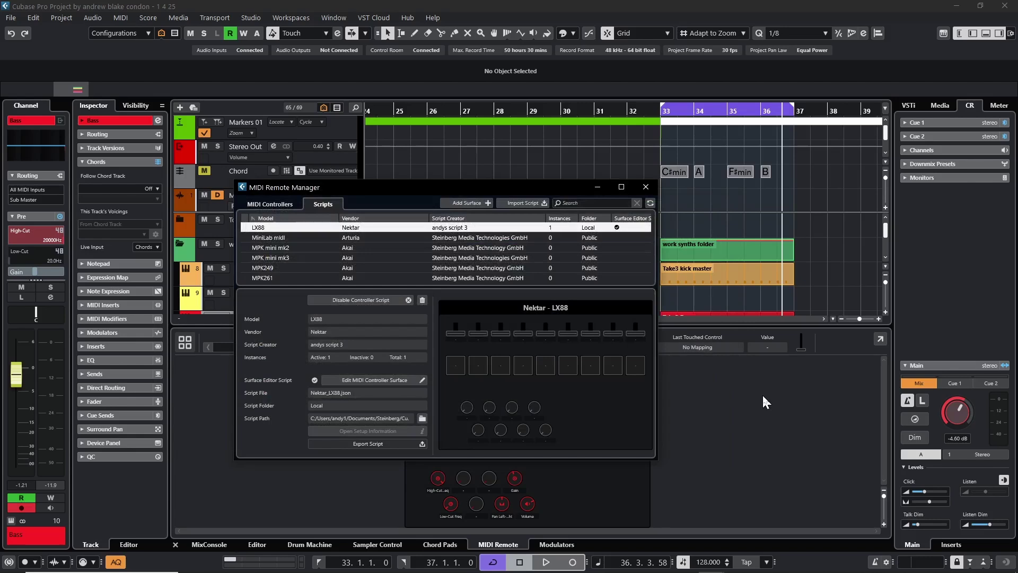
Open the script import dialog, cancel it without importing a script, and close the MIDI Remote Manager.
{"action": "left_click_drag", "start_coordinate": [393, 186], "coordinate": [385, 165]}
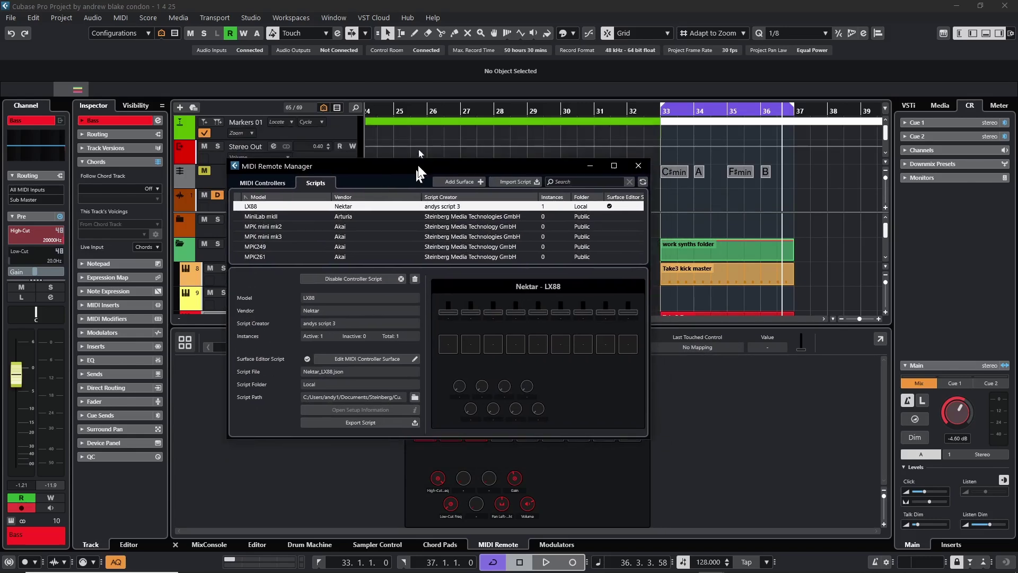
{"action": "left_click", "coordinate": [515, 182]}
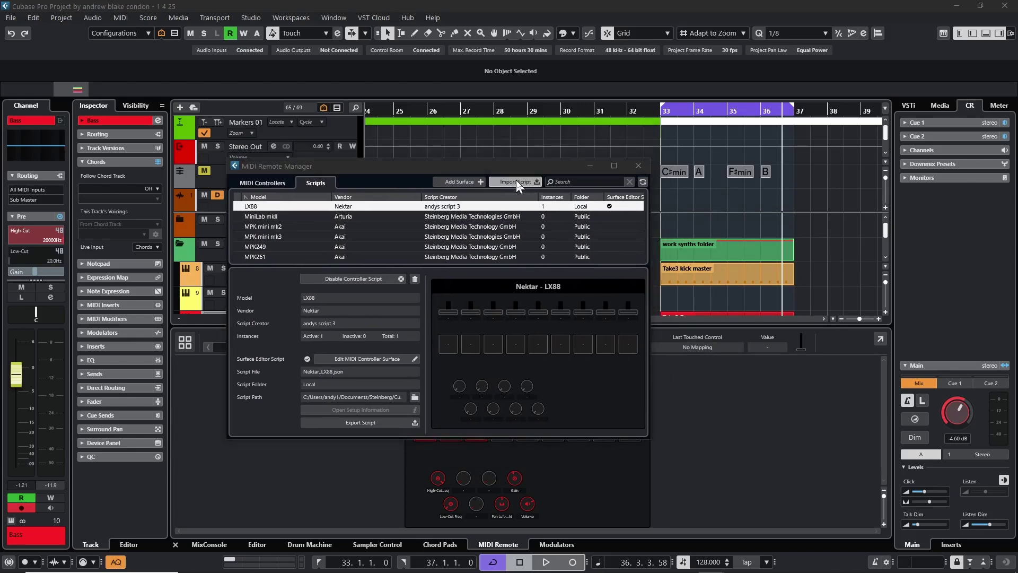
{"action": "left_click", "coordinate": [709, 445]}
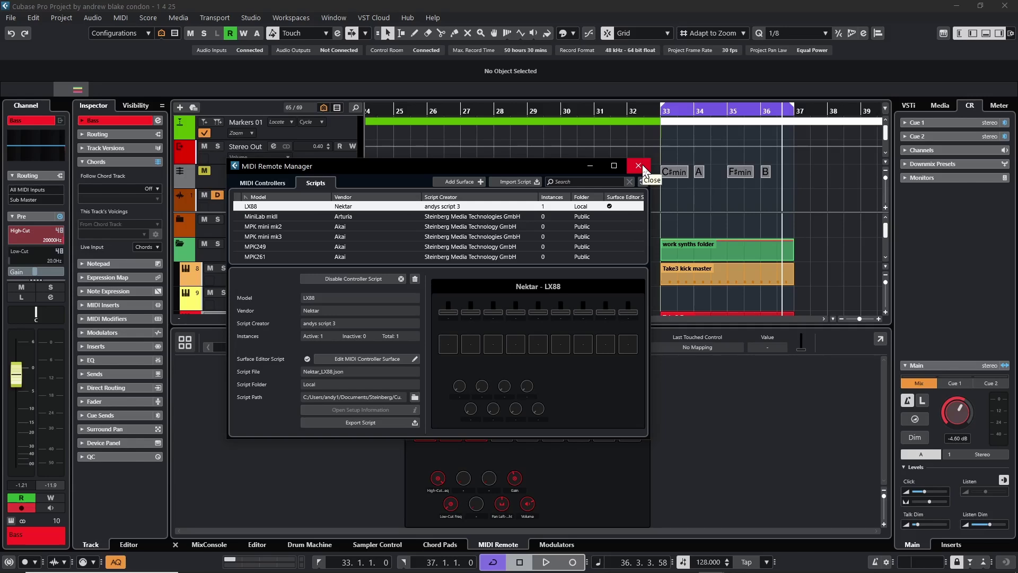
{"action": "left_click_drag", "start_coordinate": [418, 165], "coordinate": [351, 110]}
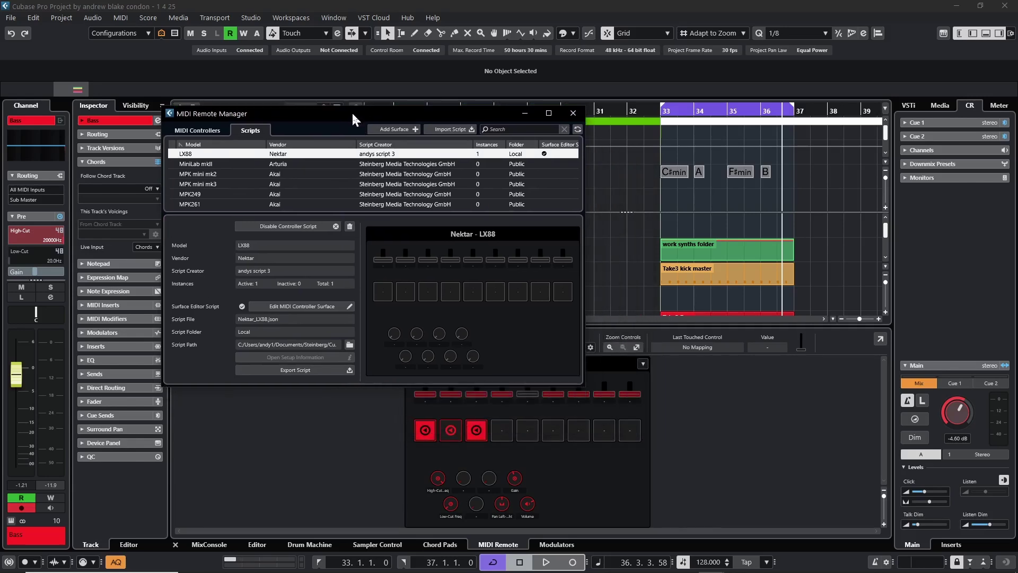
{"action": "left_click", "coordinate": [325, 435]}
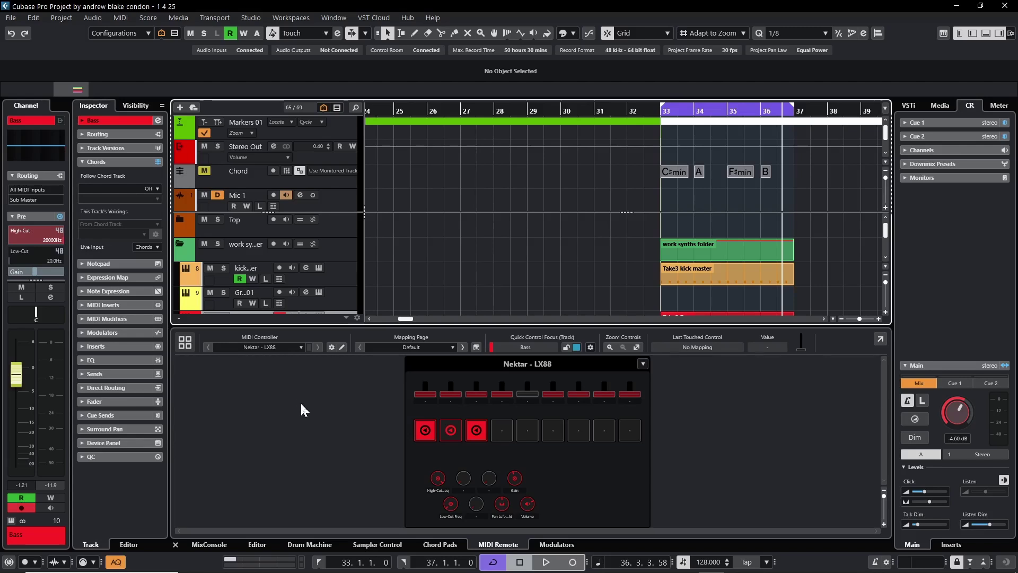
Open the Hub and show the file location of the "main template" project template in Explorer.
{"action": "left_click", "coordinate": [407, 18]}
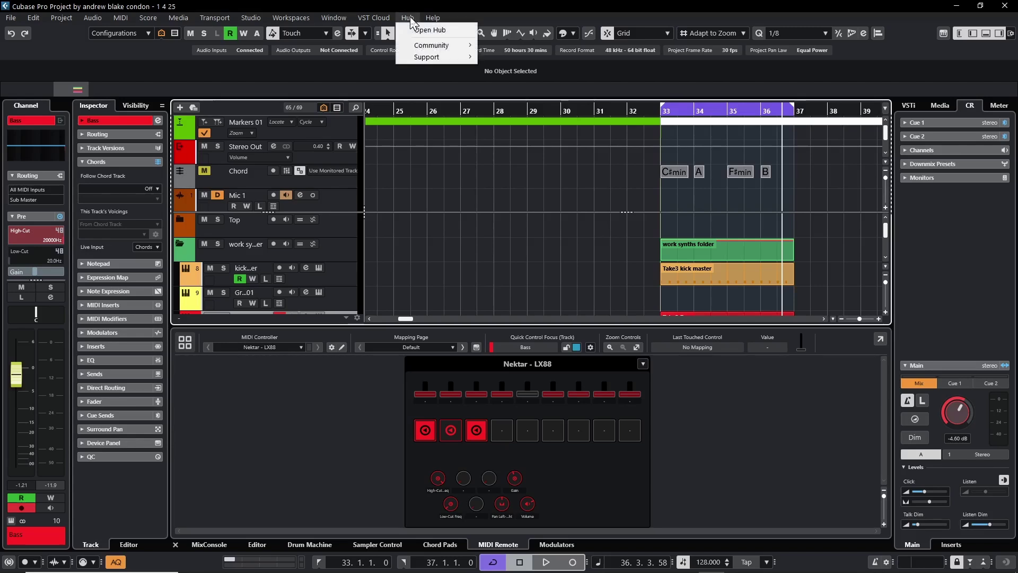
{"action": "left_click", "coordinate": [430, 30]}
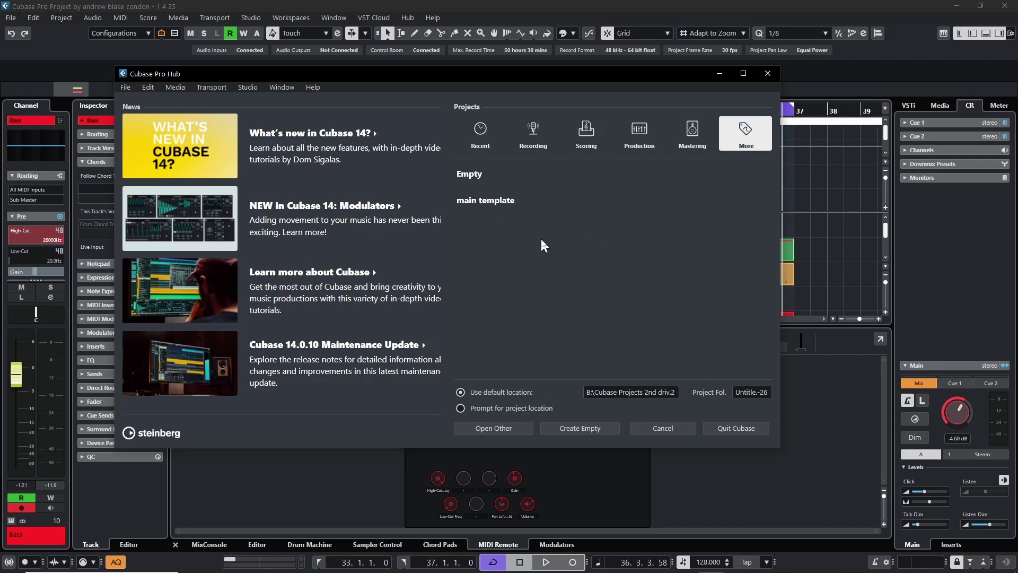
{"action": "right_click", "coordinate": [489, 206]}
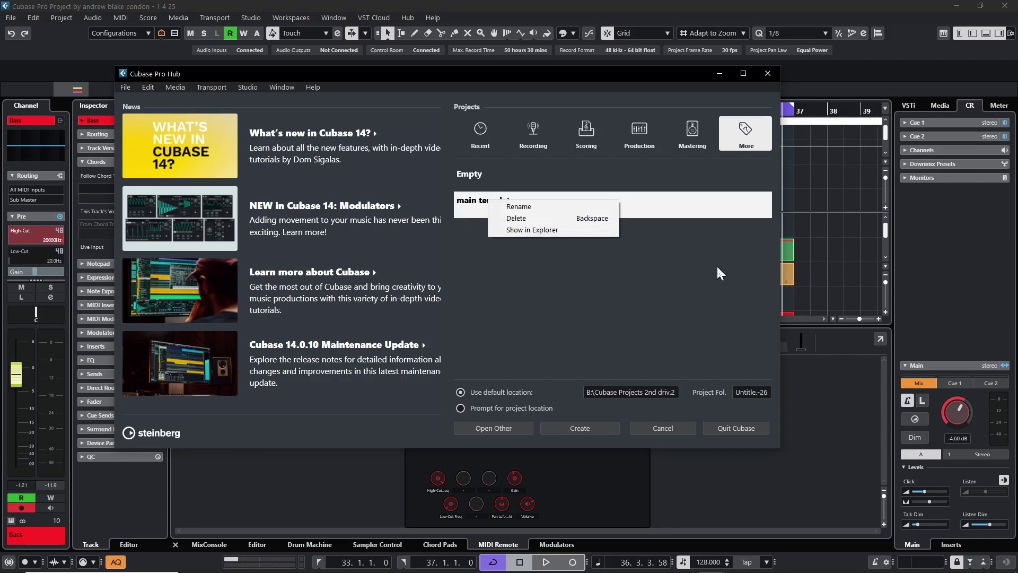
{"action": "left_click", "coordinate": [536, 231]}
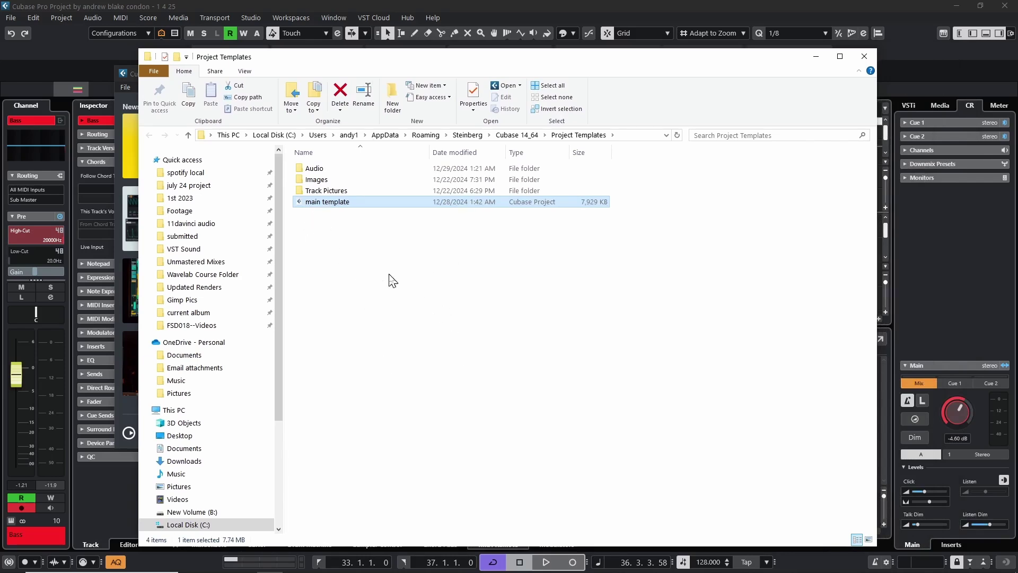
View the Cubase Scripts and Profiles folder in Documents and close Explorer to return to the Hub.
{"action": "left_click", "coordinate": [182, 450]}
{"action": "left_click", "coordinate": [370, 192]}
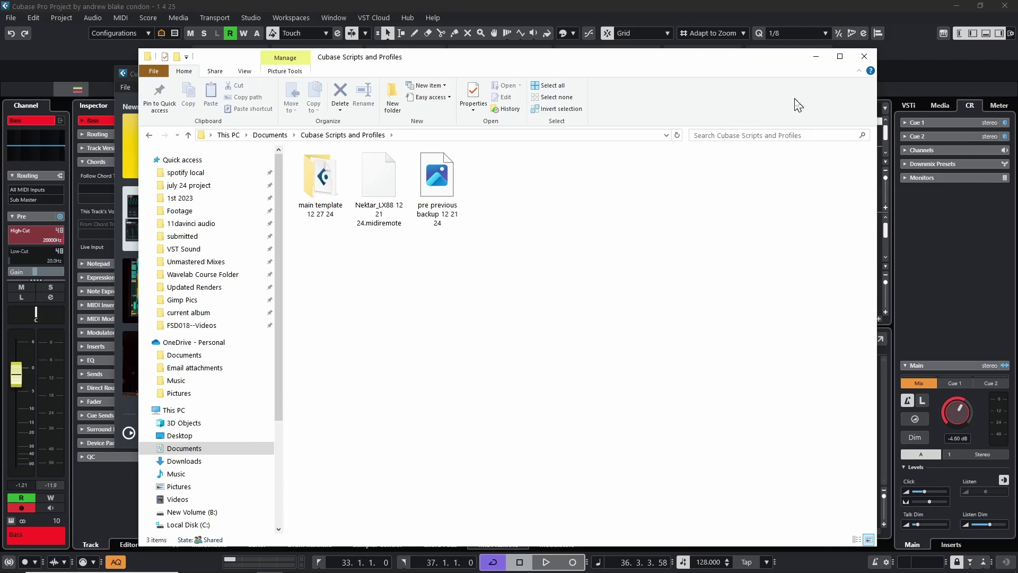
{"action": "left_click", "coordinate": [865, 57]}
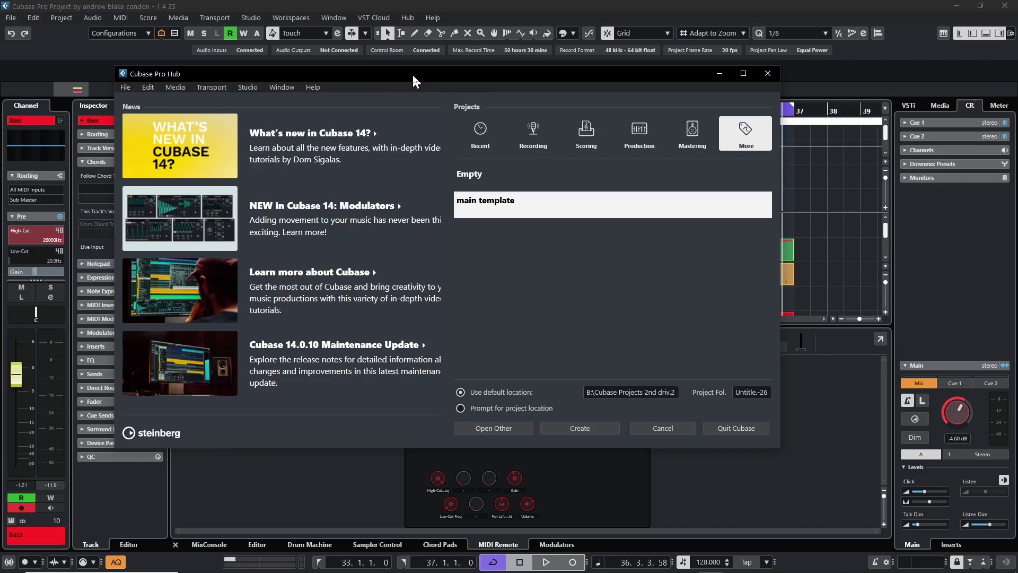
{"action": "left_click_drag", "start_coordinate": [412, 74], "coordinate": [408, 137]}
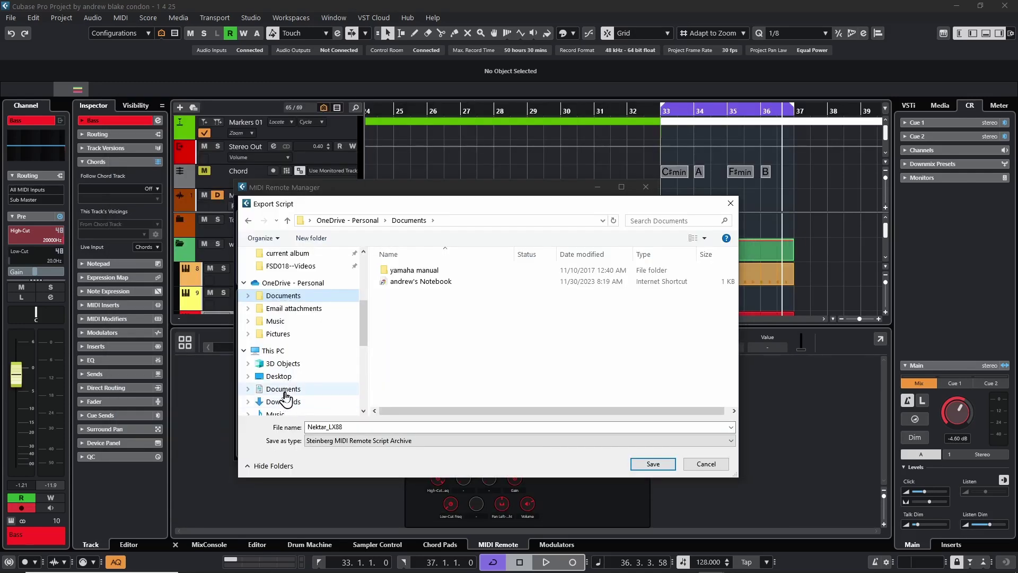
Choose the Documents folder under This PC as the location for the Nektar_LX88 script export.
{"action": "left_click", "coordinate": [287, 390]}
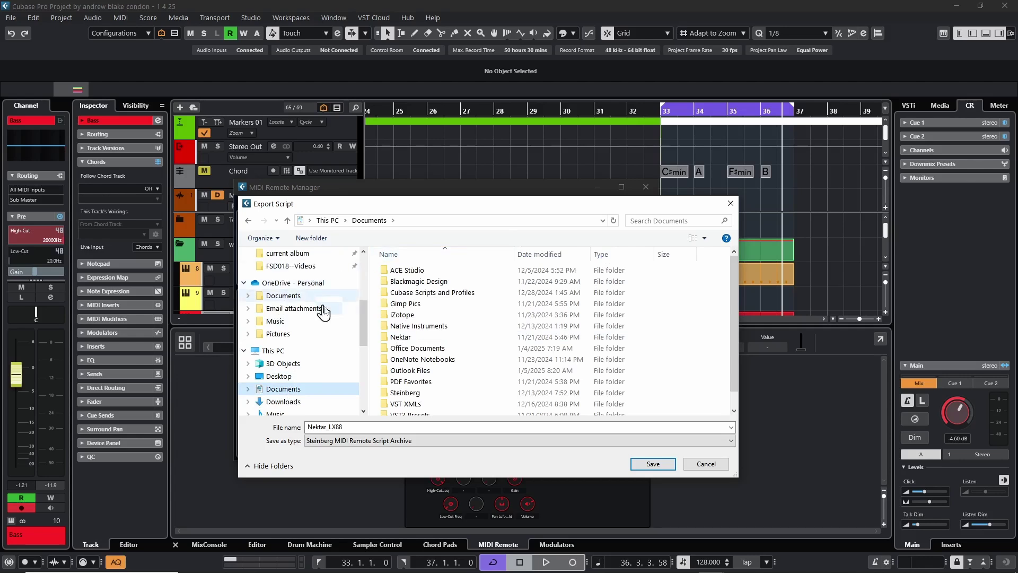